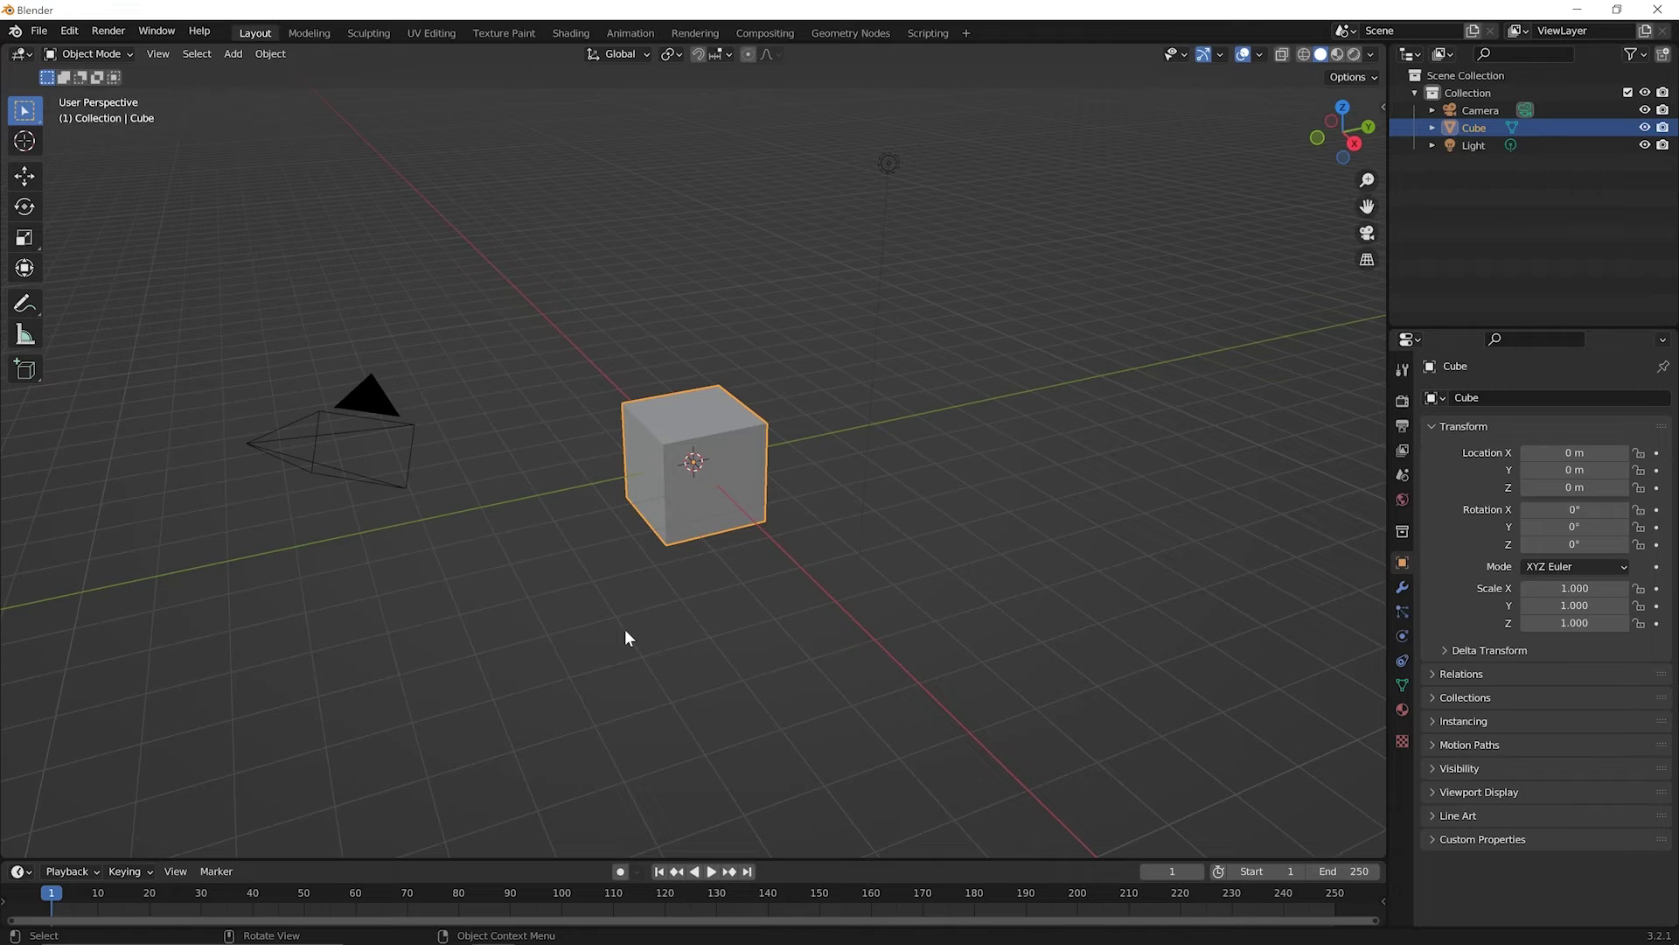
- Move the original cube to the left of the scene centre
left_click(39, 31)
mouse_move(58, 53)
key("g")
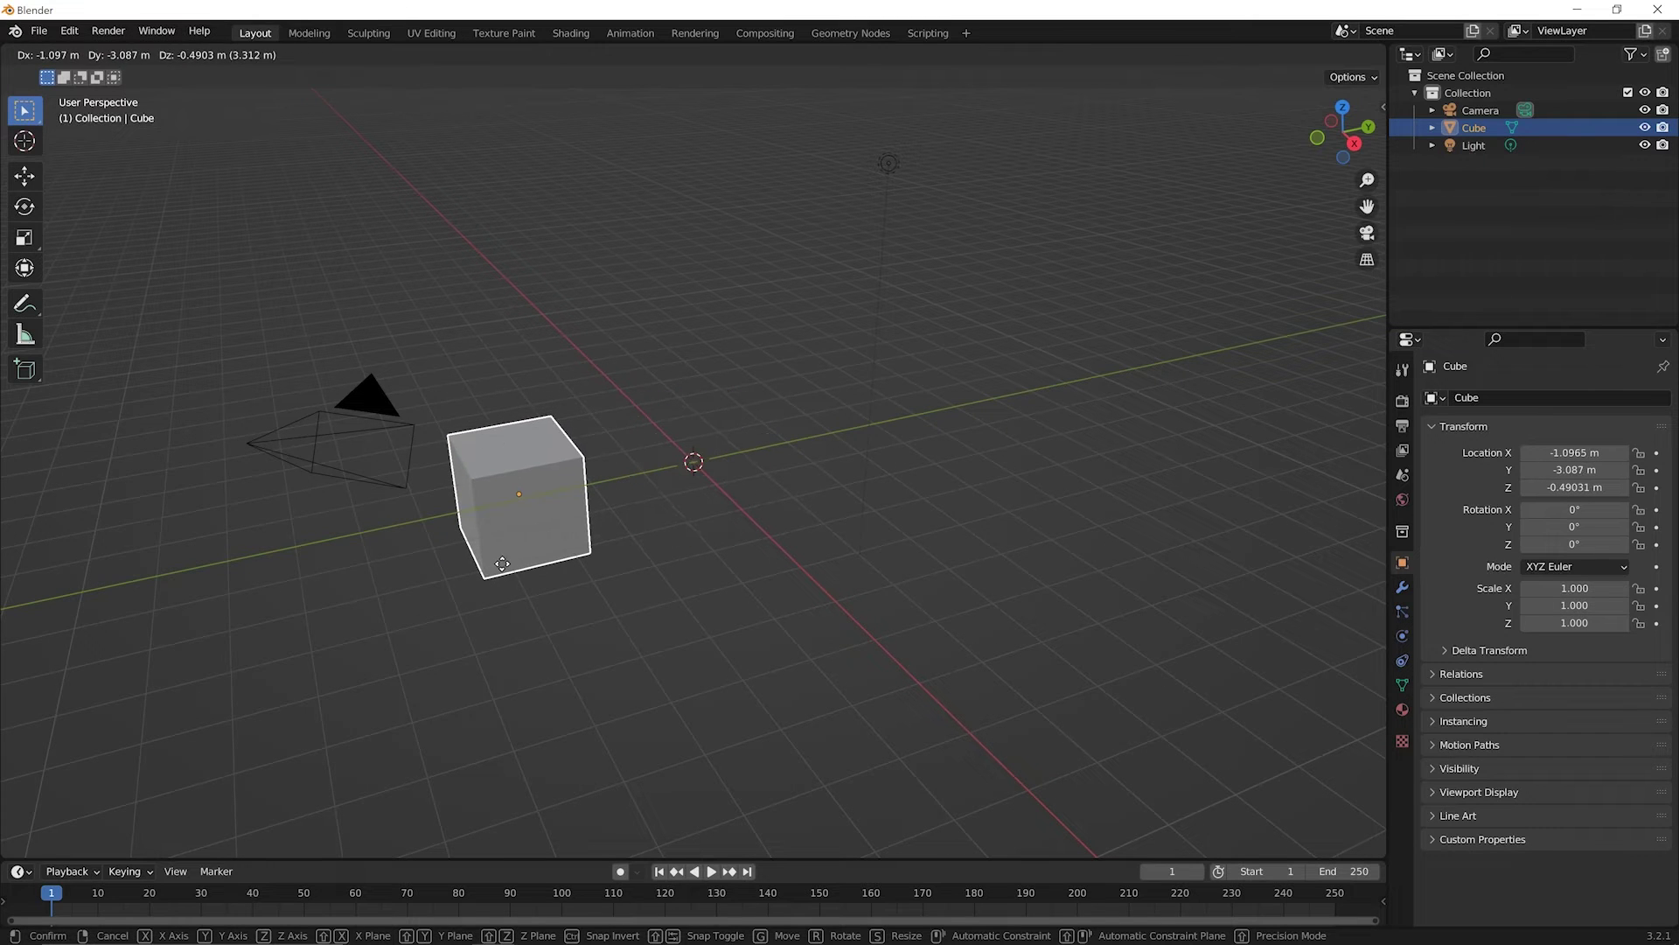
left_click(502, 564)
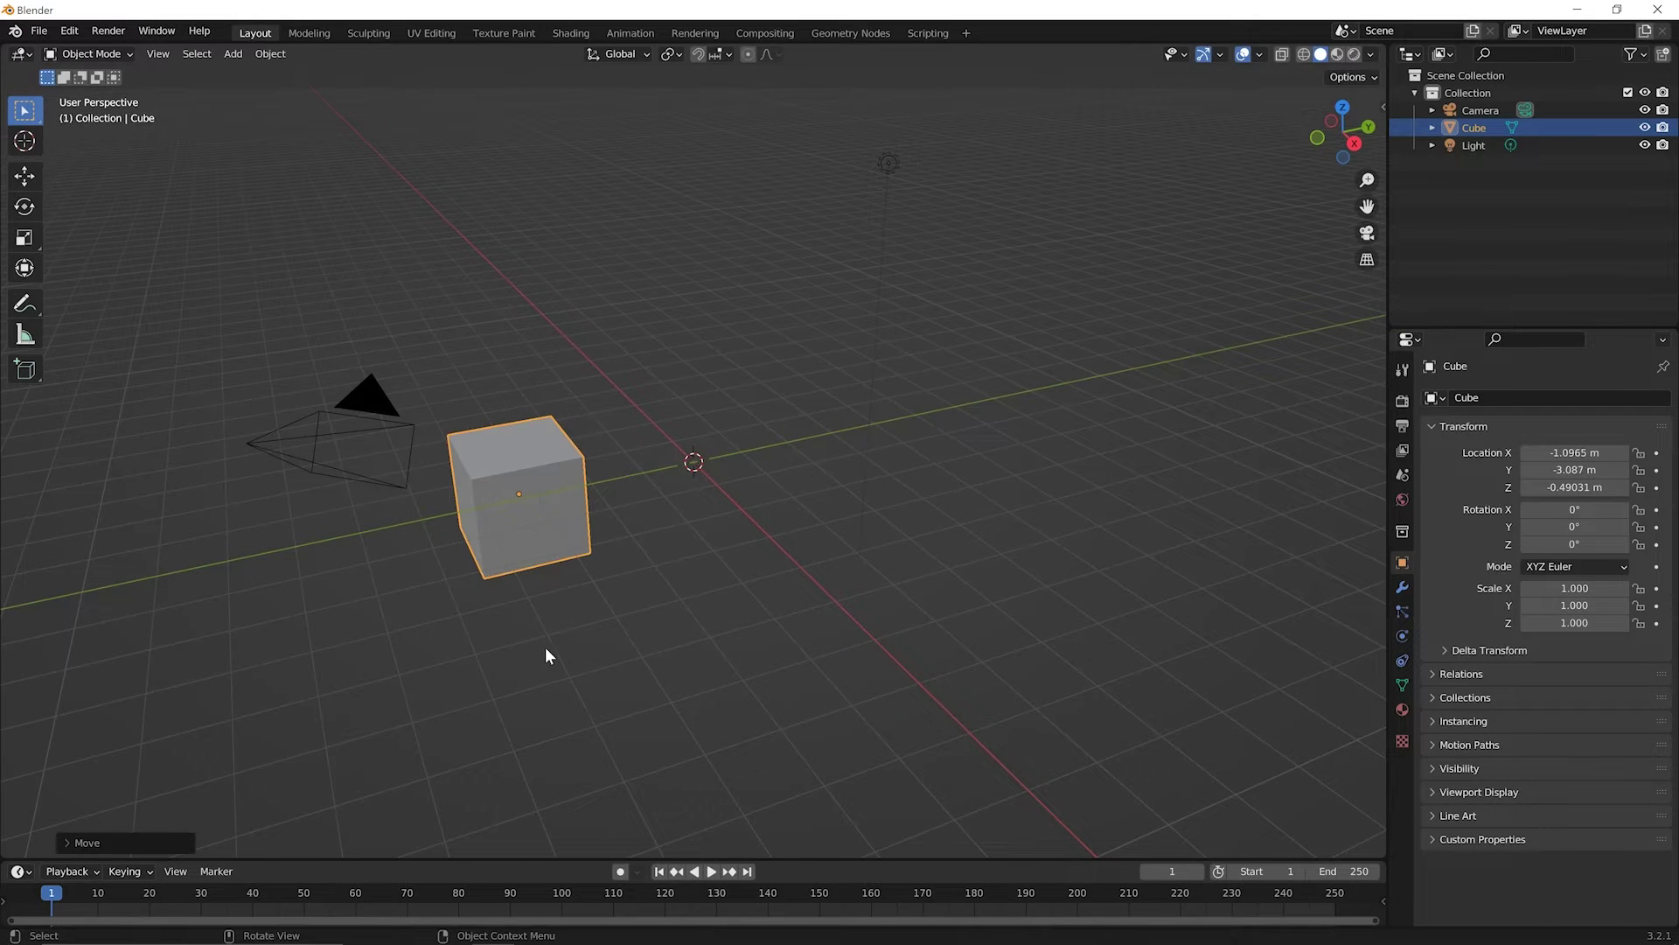
- Add a second cube placed up and right (about X 0.86, Y 2.84, Z 0.72 m), then reselect the original cube
key("shift+a")
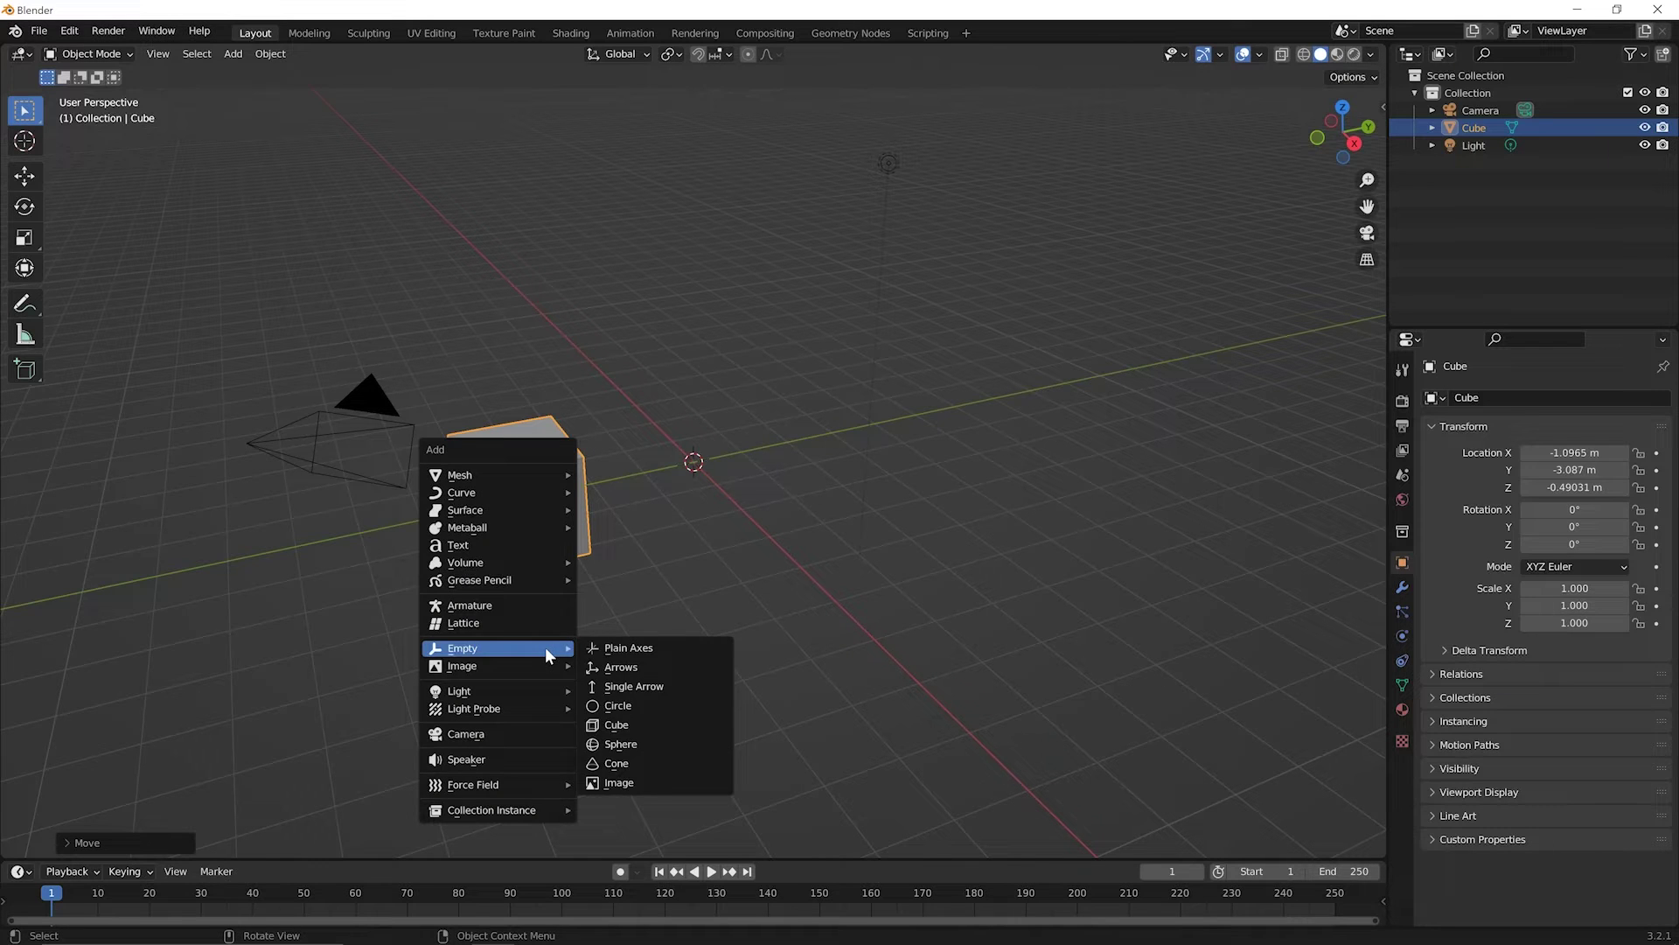
mouse_move(539, 474)
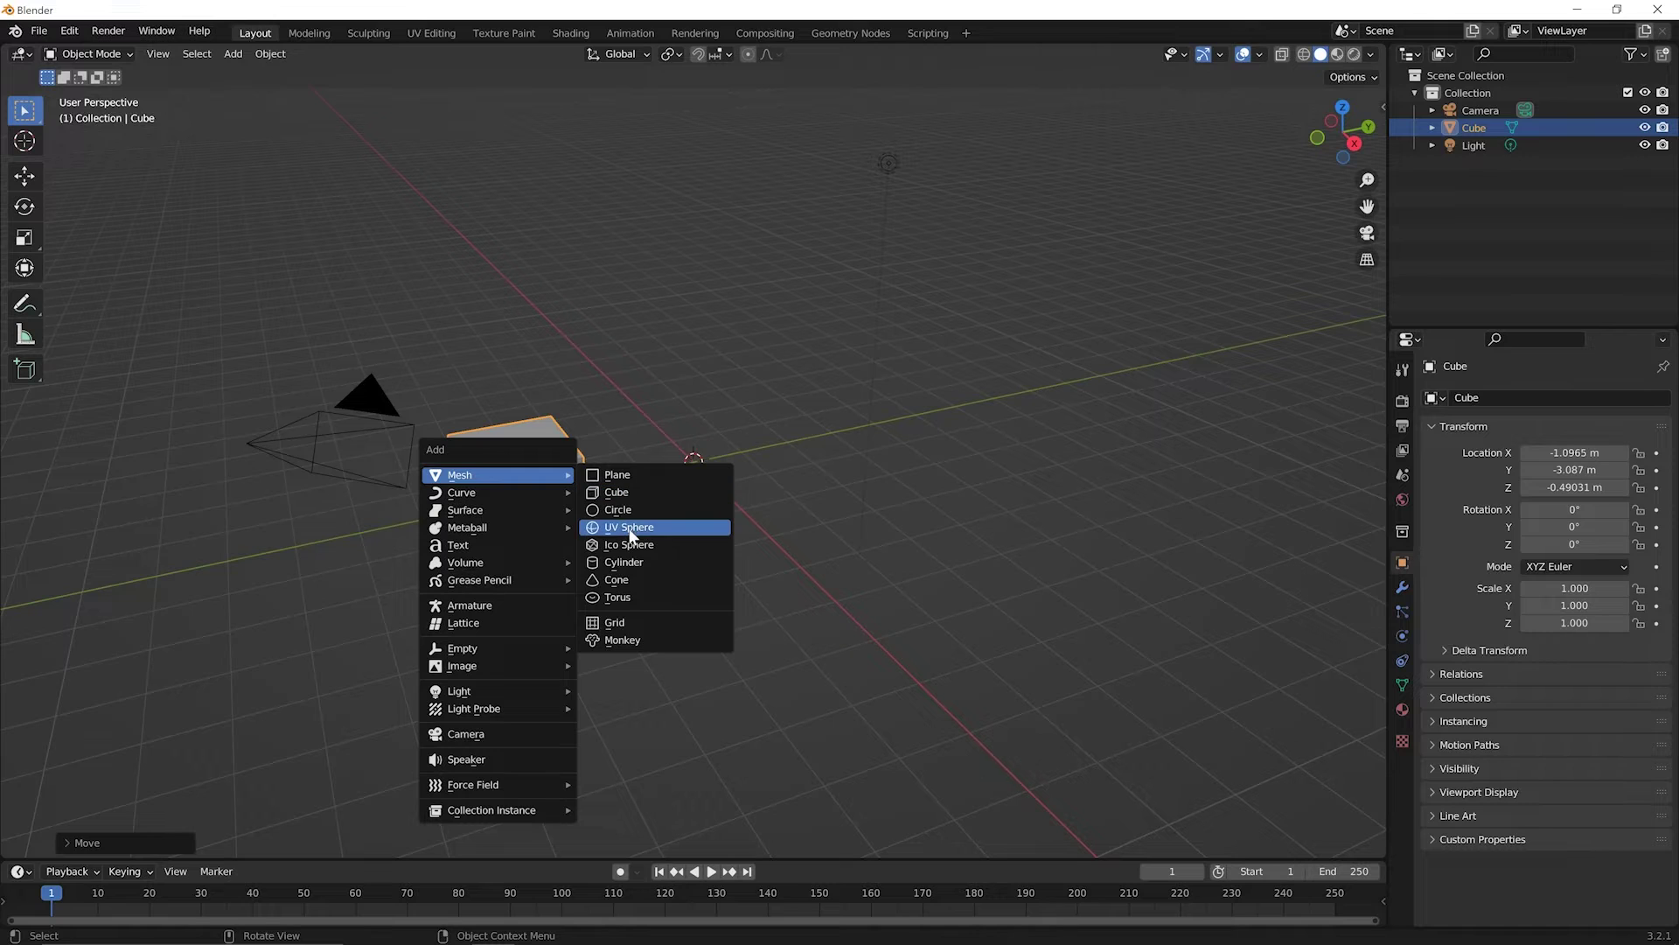
left_click(618, 493)
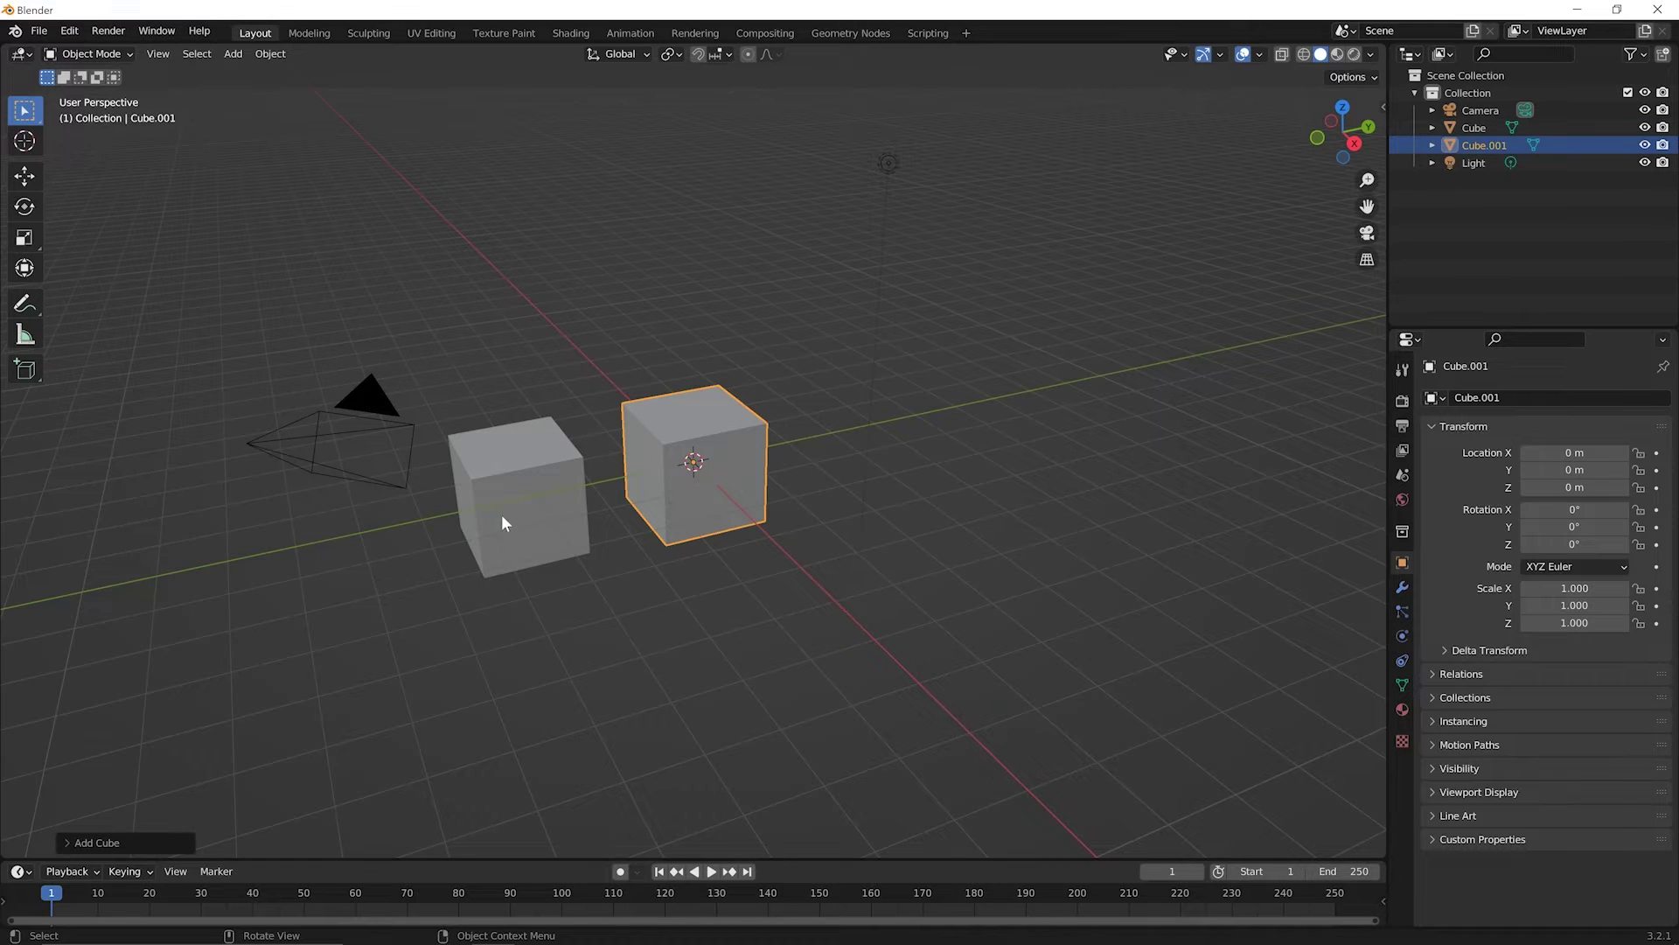
key("g")
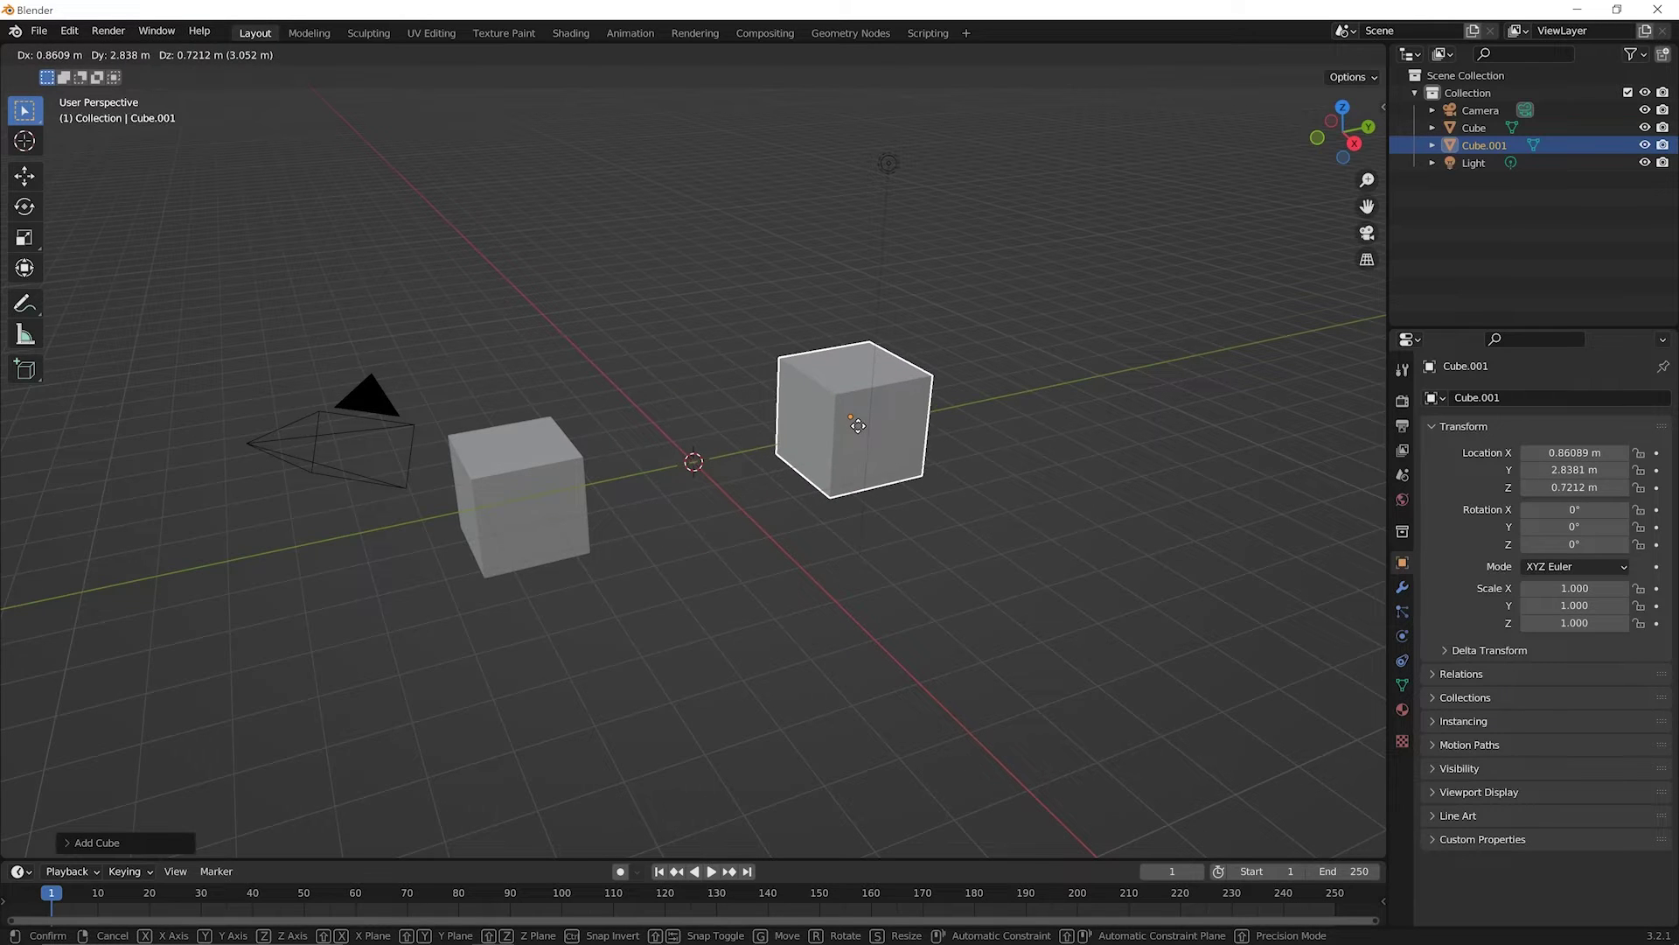
left_click(859, 422)
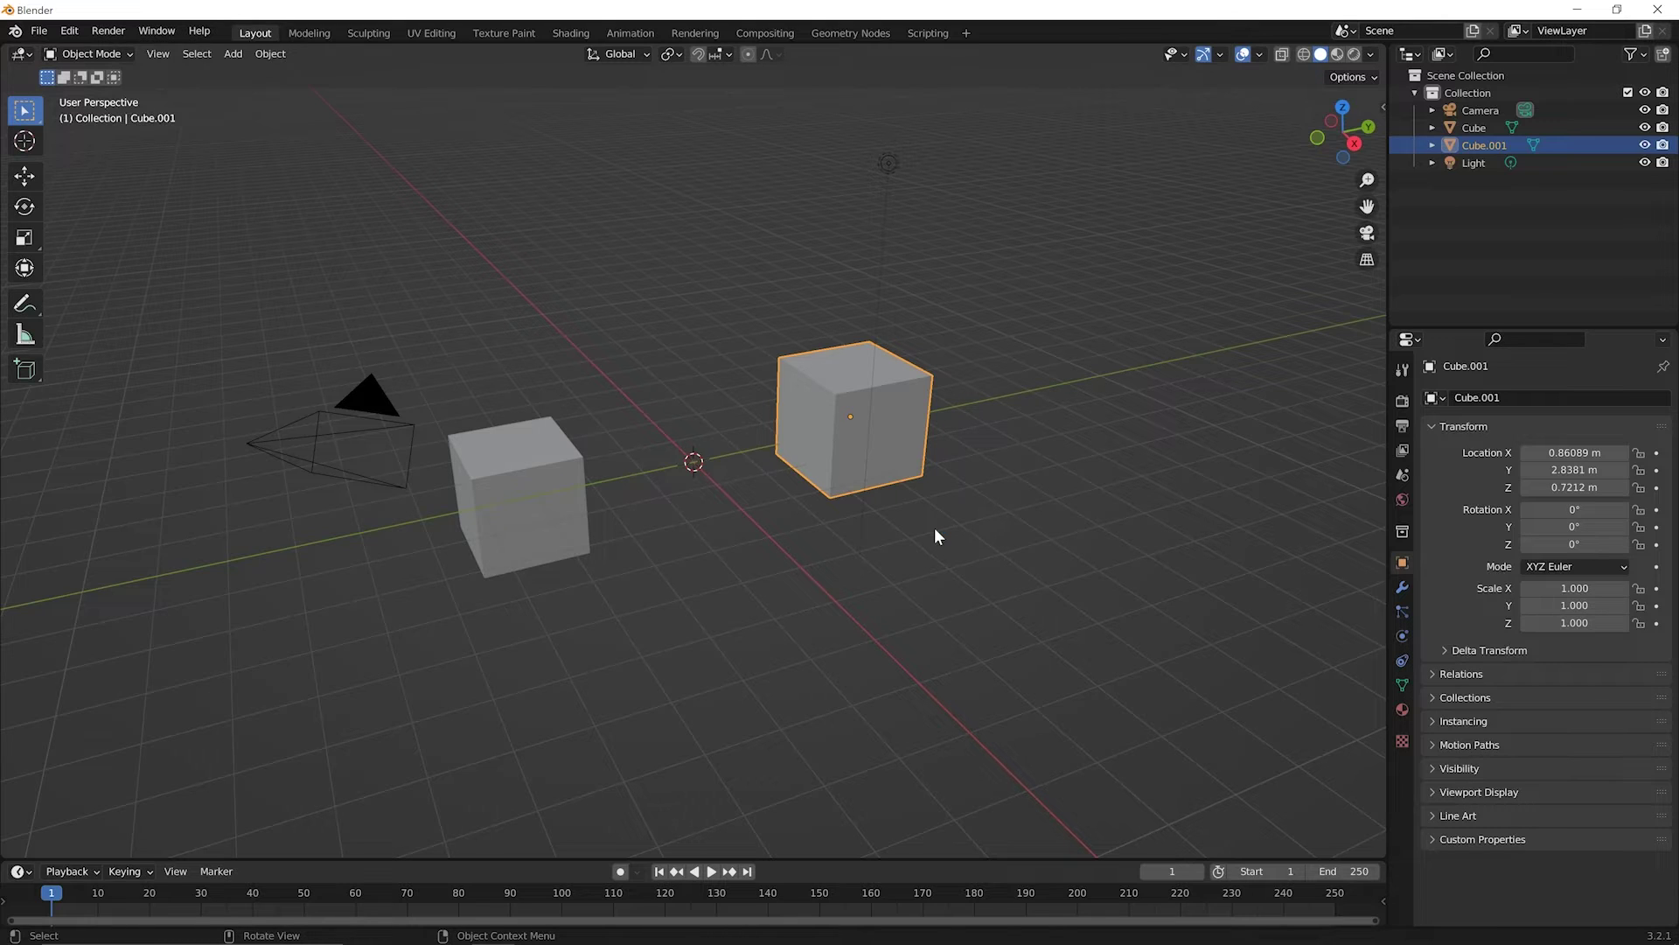
left_click(524, 467)
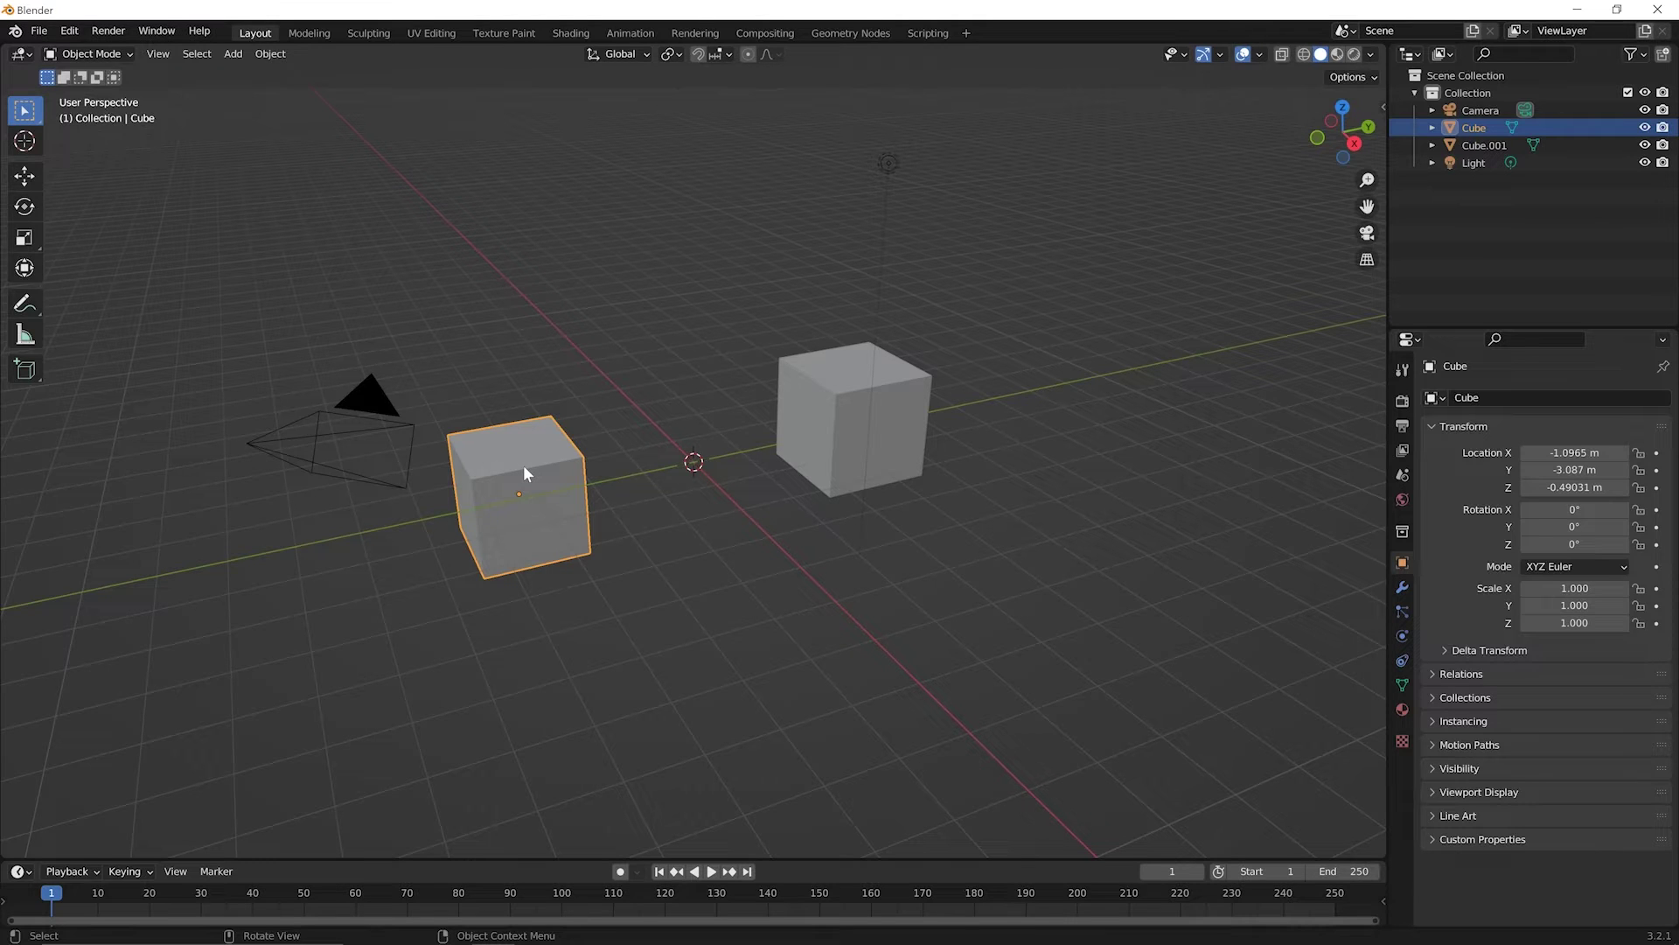
- In Edit Mode with edge select, pick the left cube's top front edge and begin bevelling it
key("Tab")
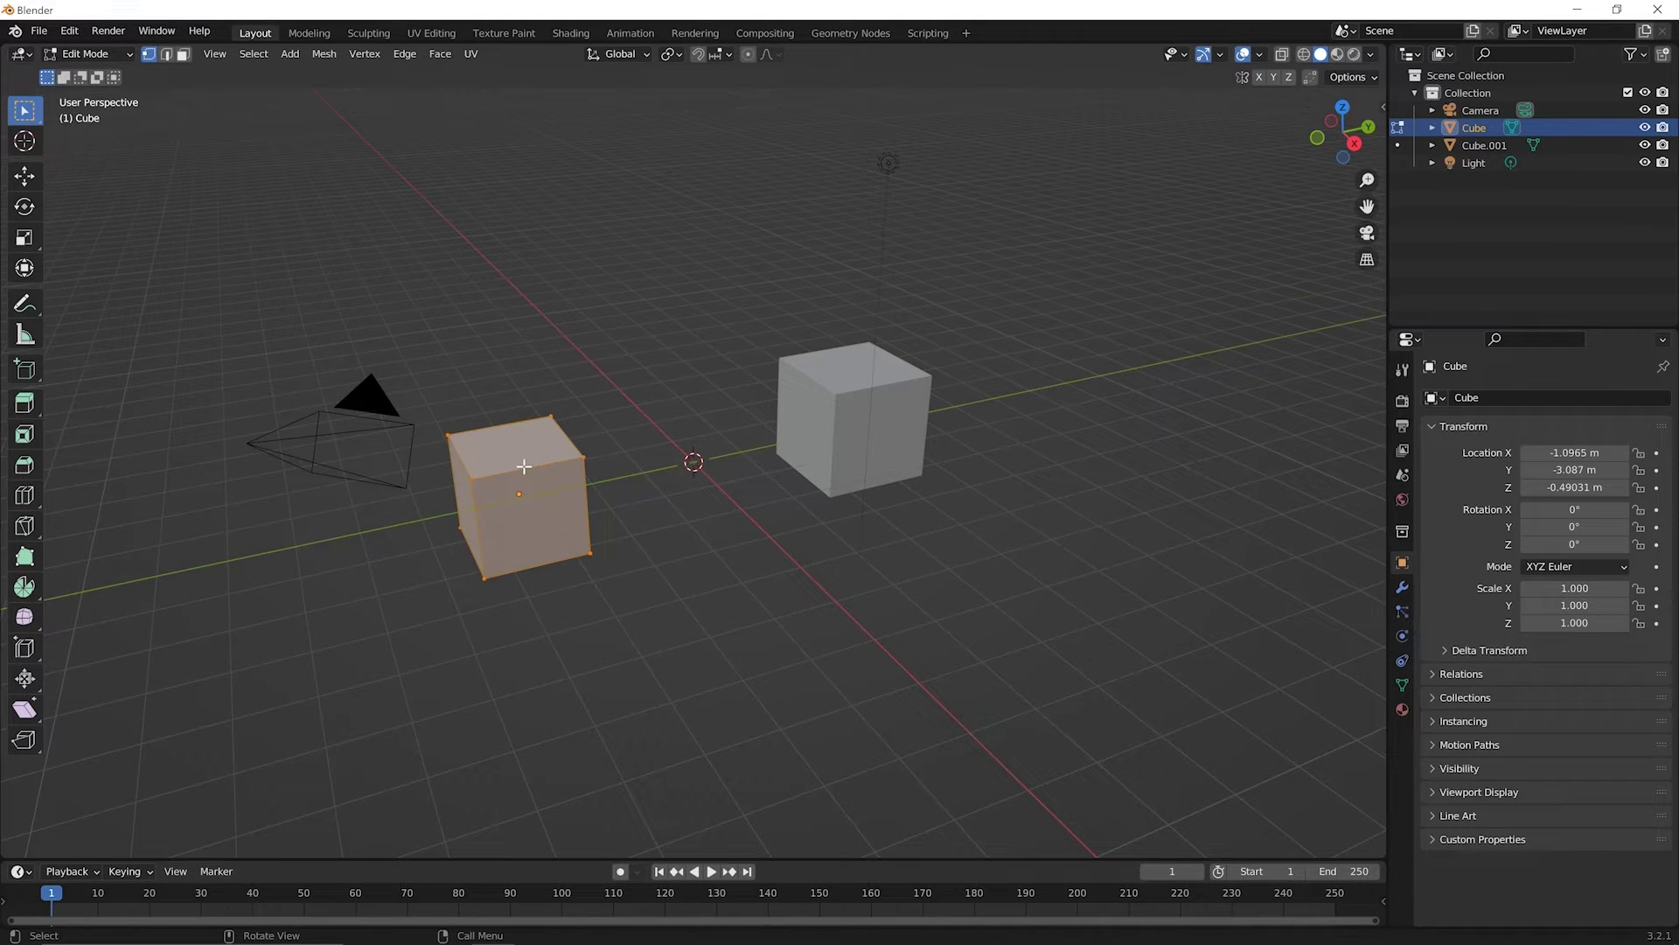
left_click(440, 531)
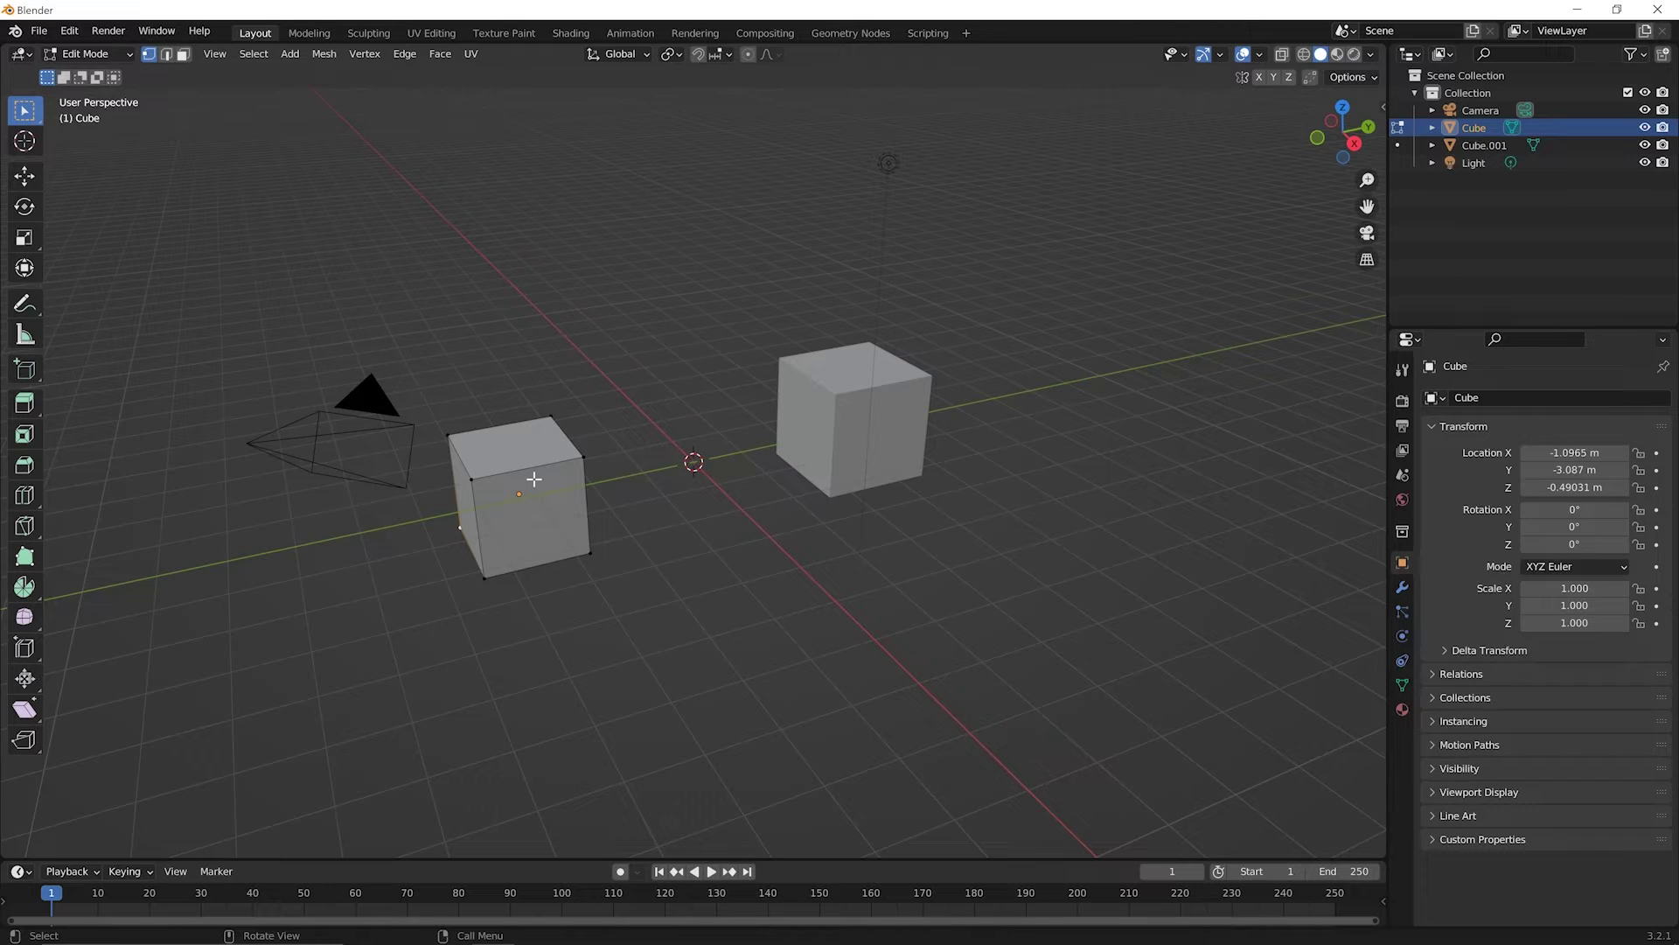
key("2")
left_click(530, 472)
scroll(500, 550, "up", 5)
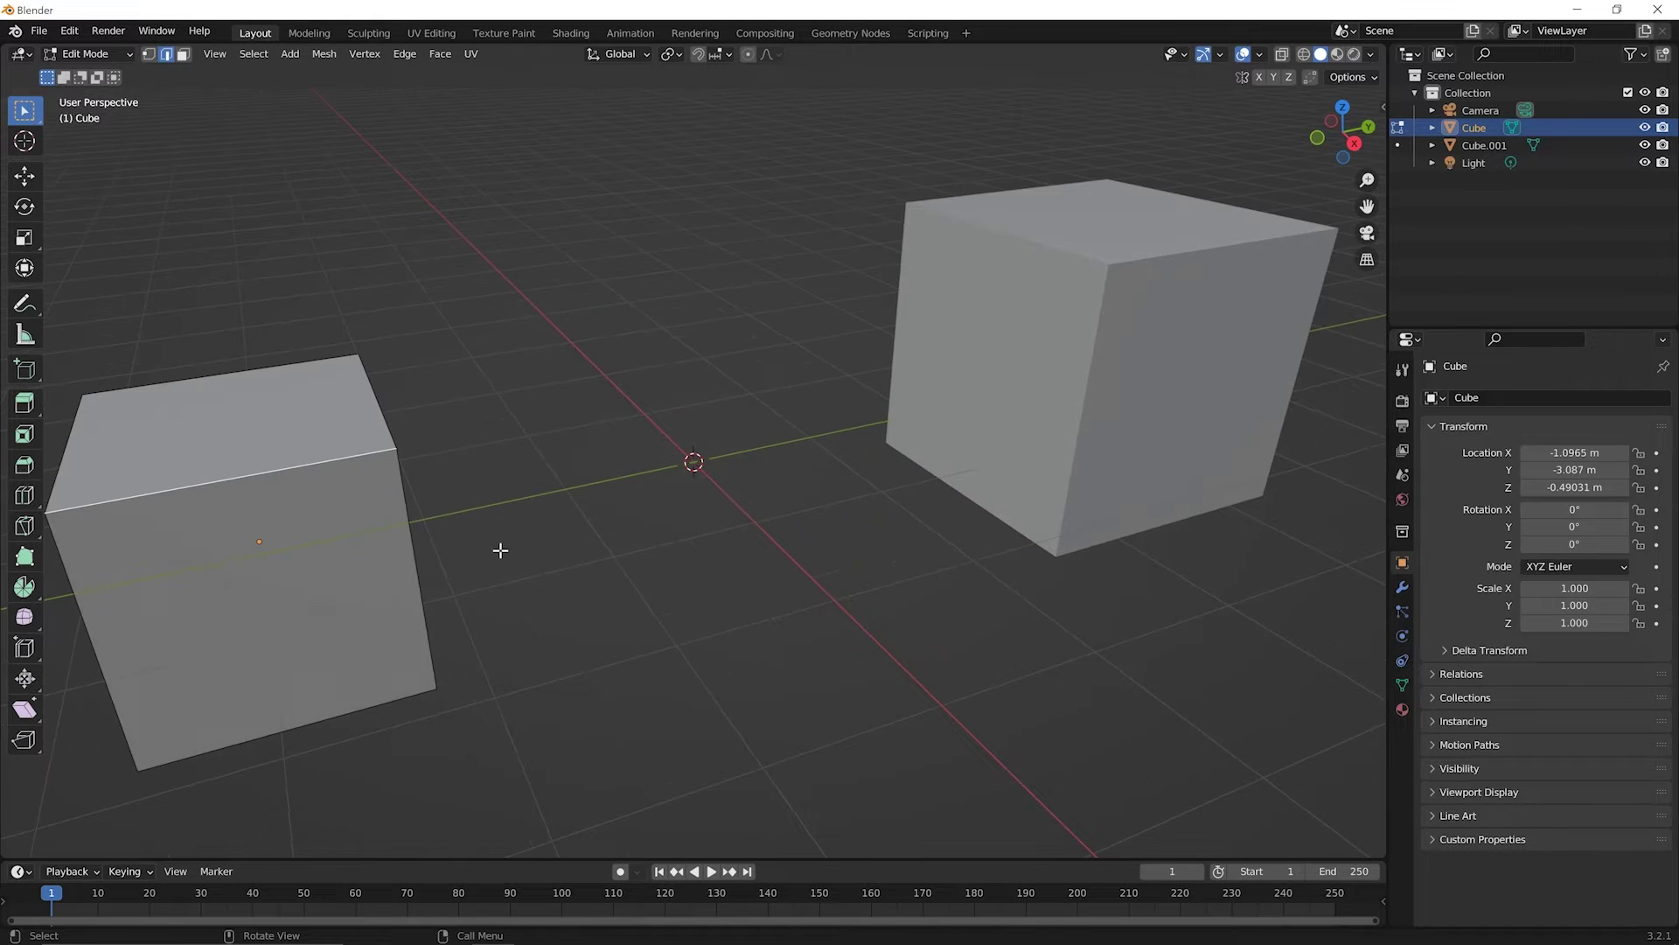
scroll(499, 551, "down", 2)
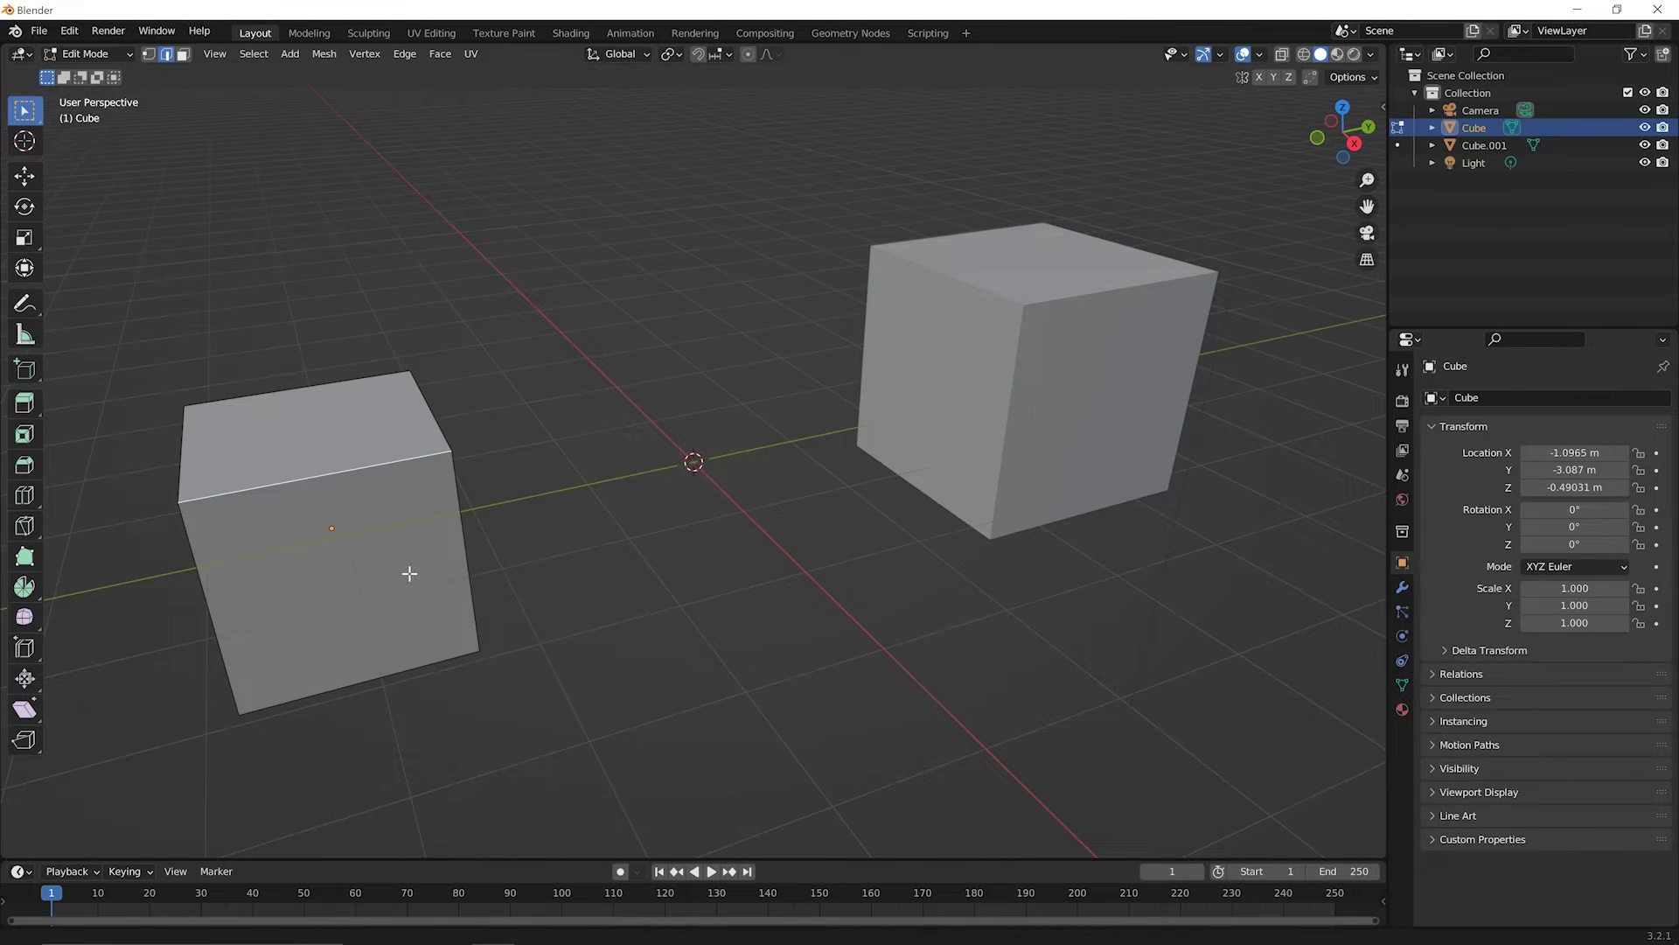
middle_click_drag(415, 569, 742, 459, "shift")
middle_click_drag(645, 487, 753, 446)
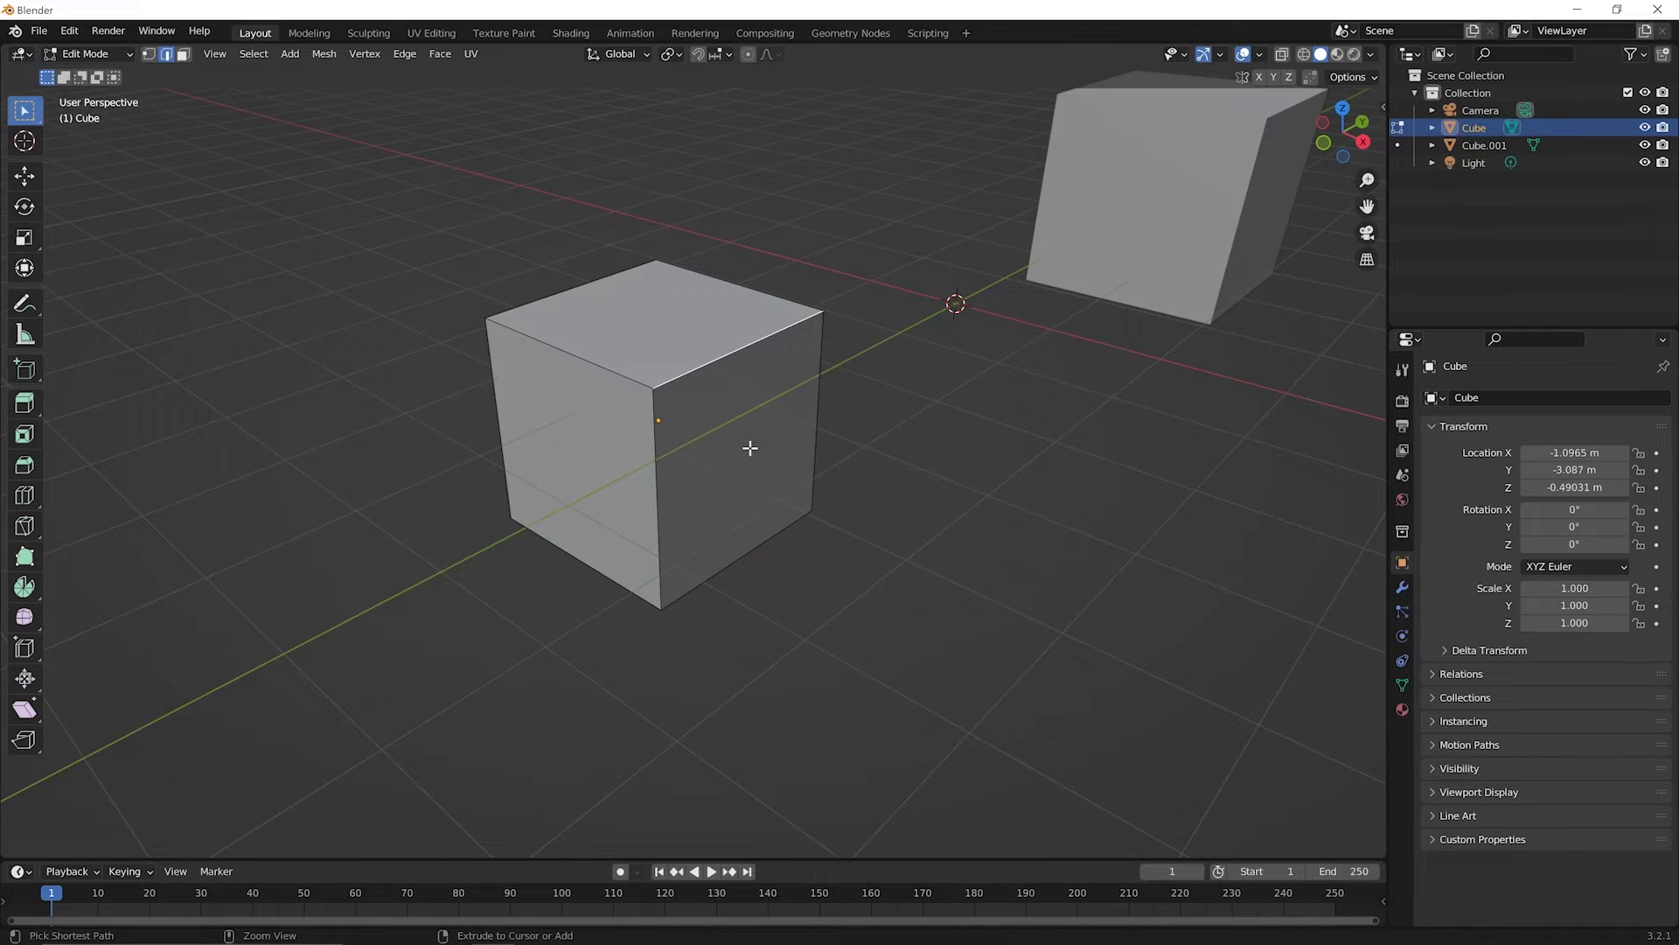
key("ctrl+b")
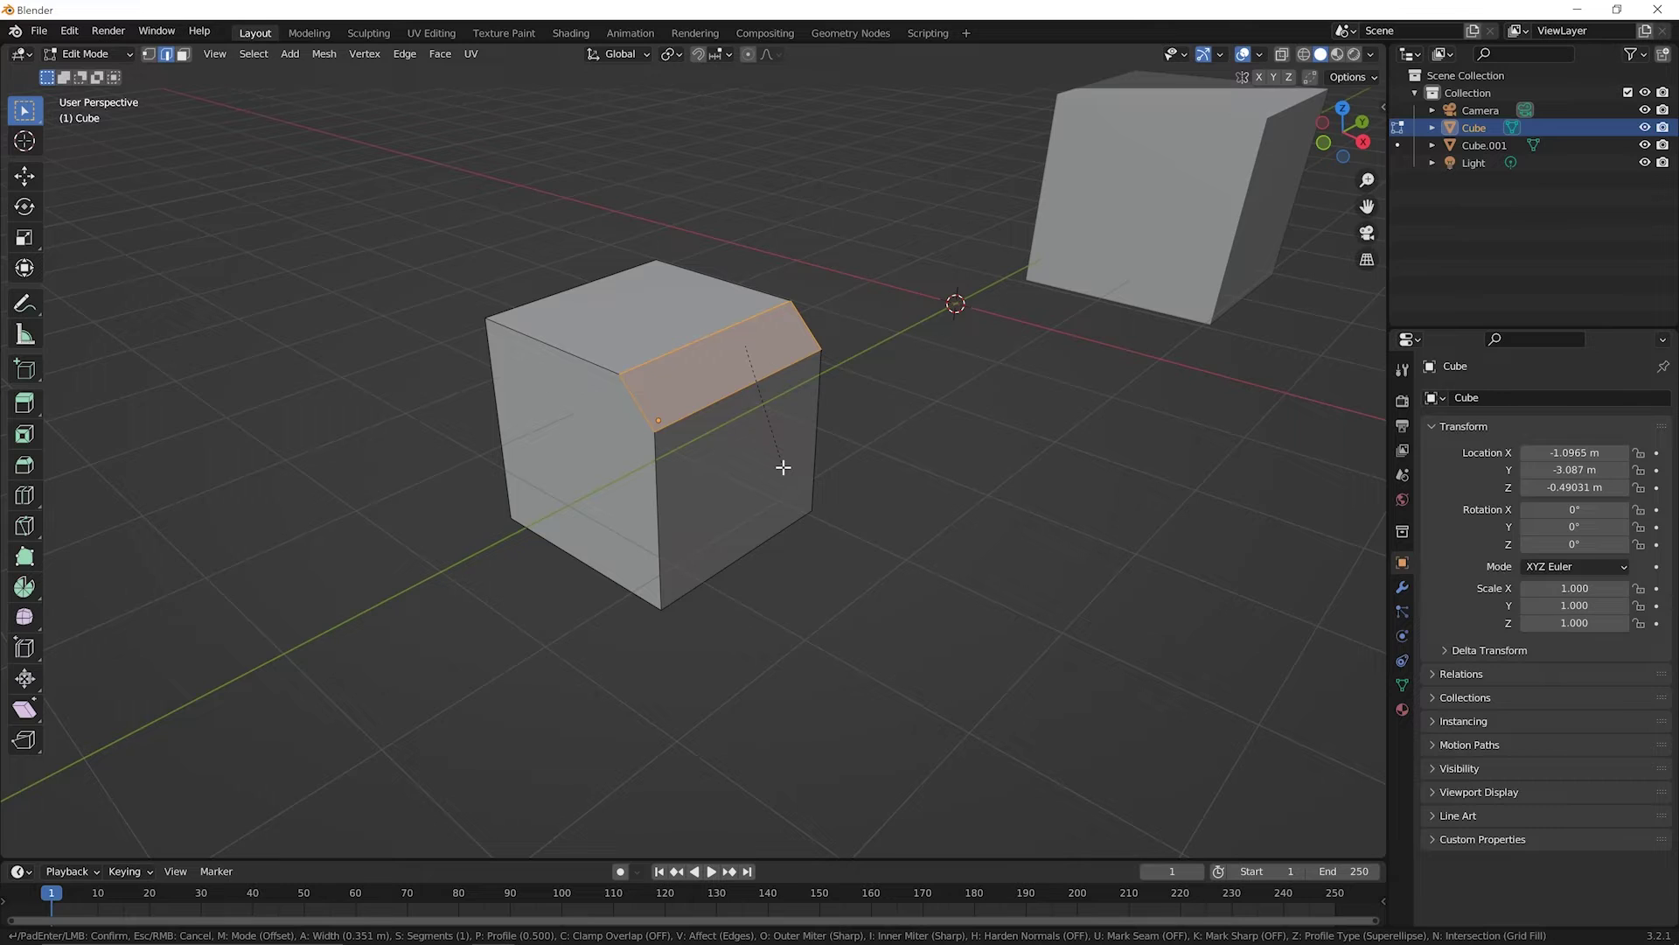
- Give the top-edge bevel six segments, confirm it, and deselect the new faces
scroll(783, 467, "up", 2)
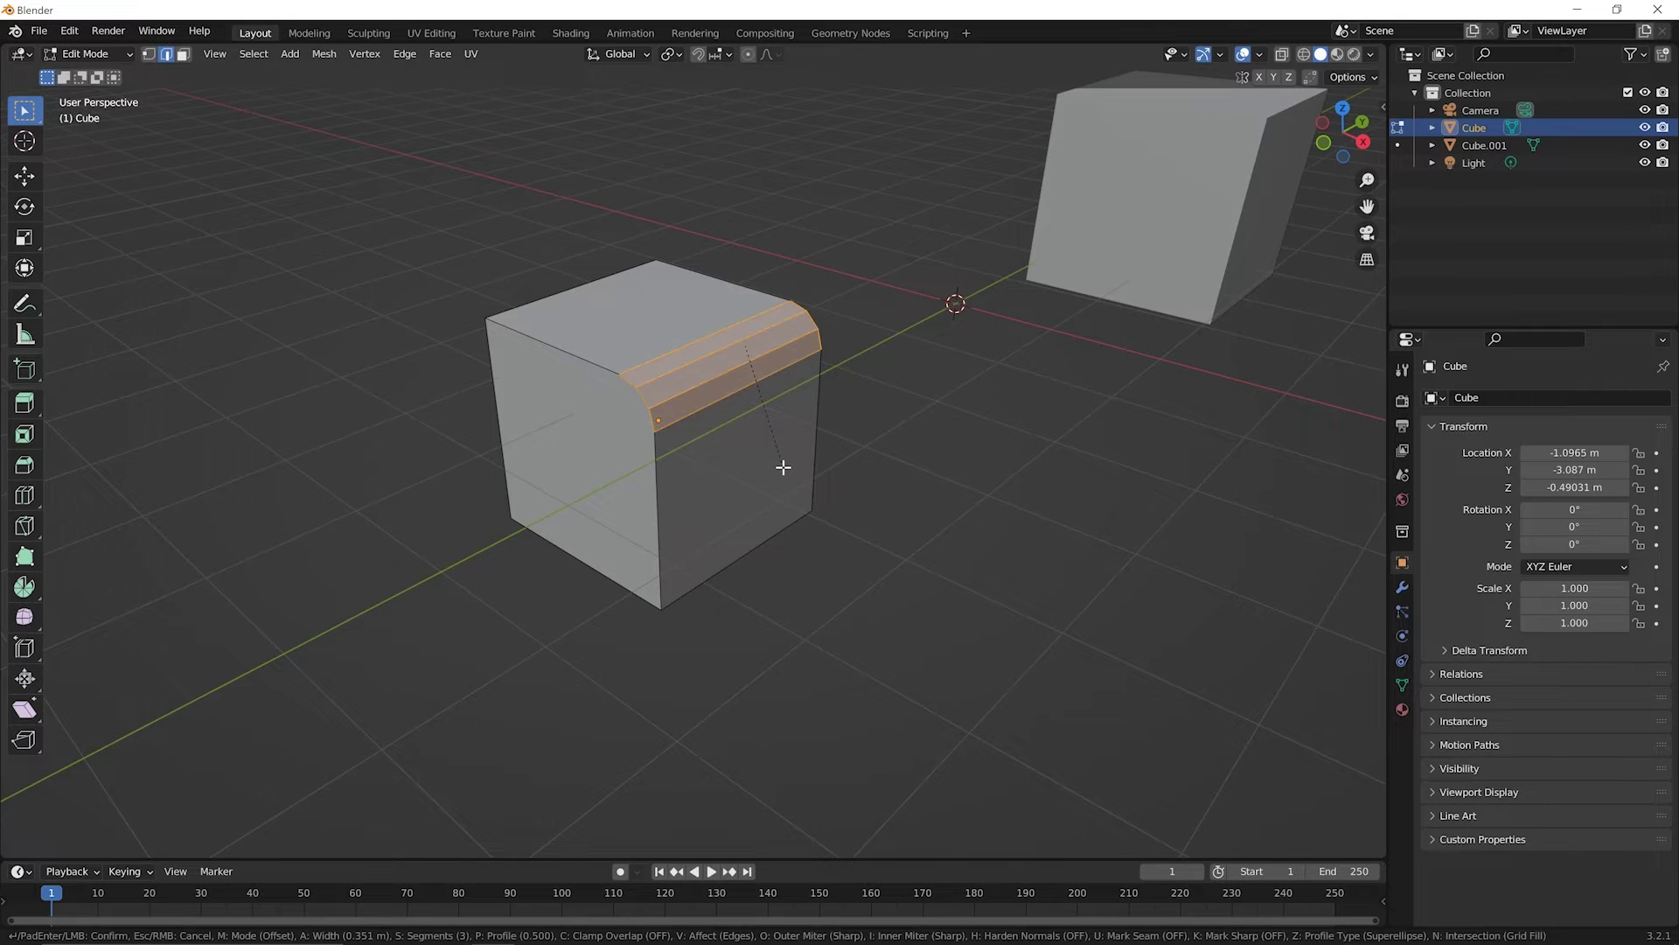
scroll(783, 467, "up", 1)
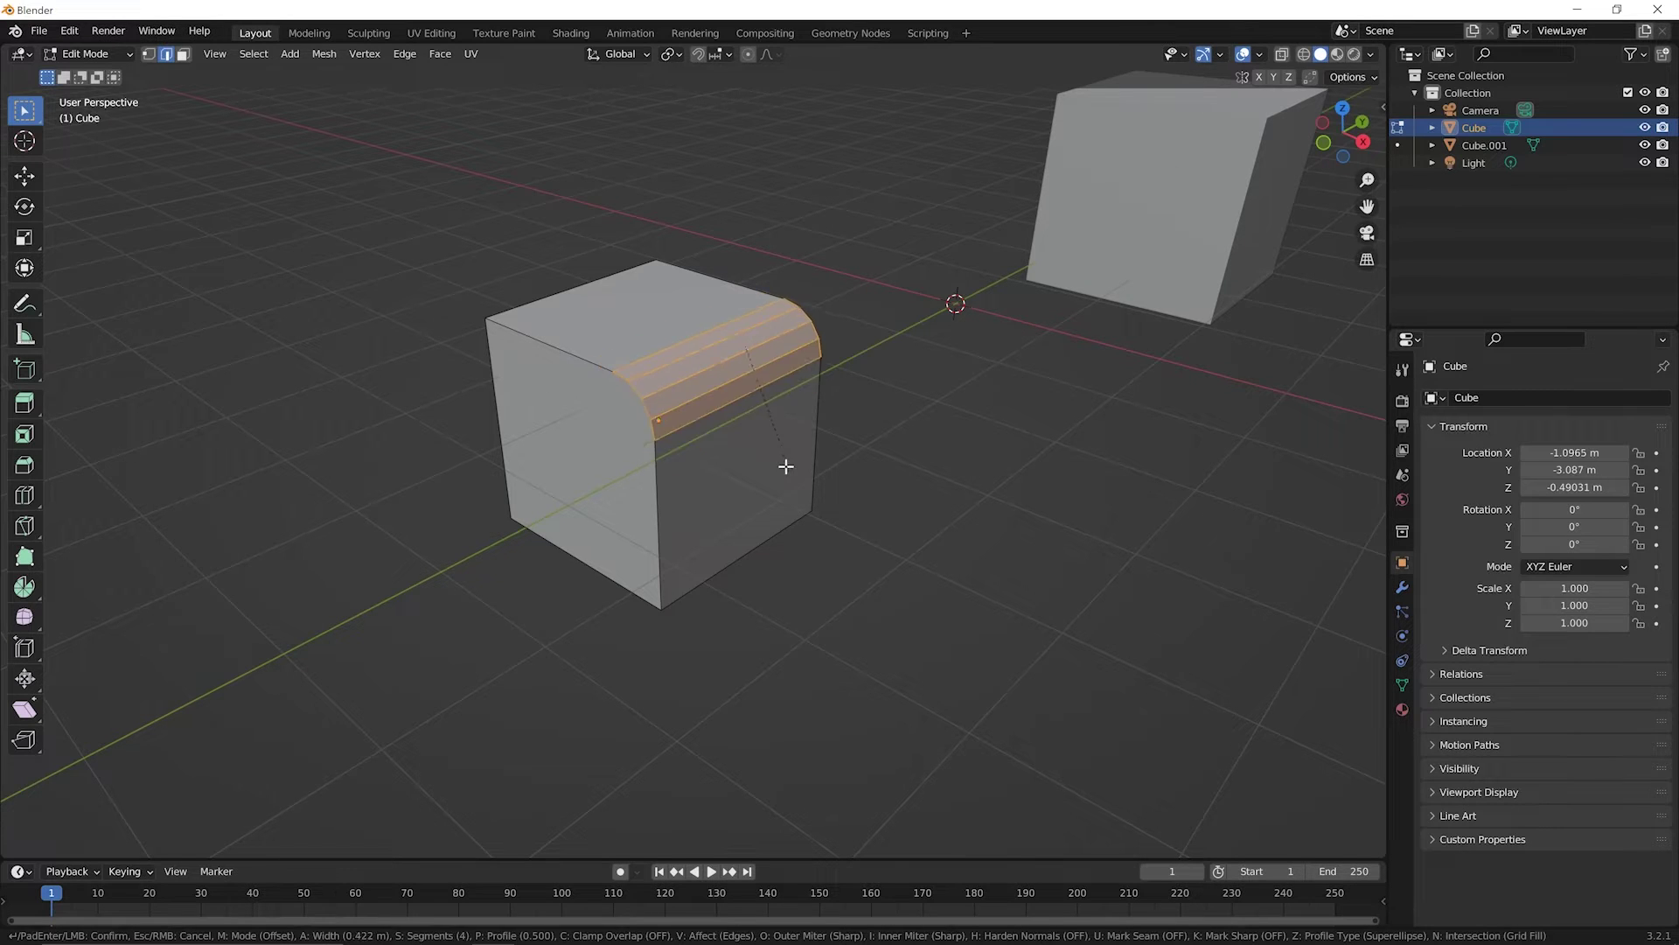
scroll(796, 477, "up", 2)
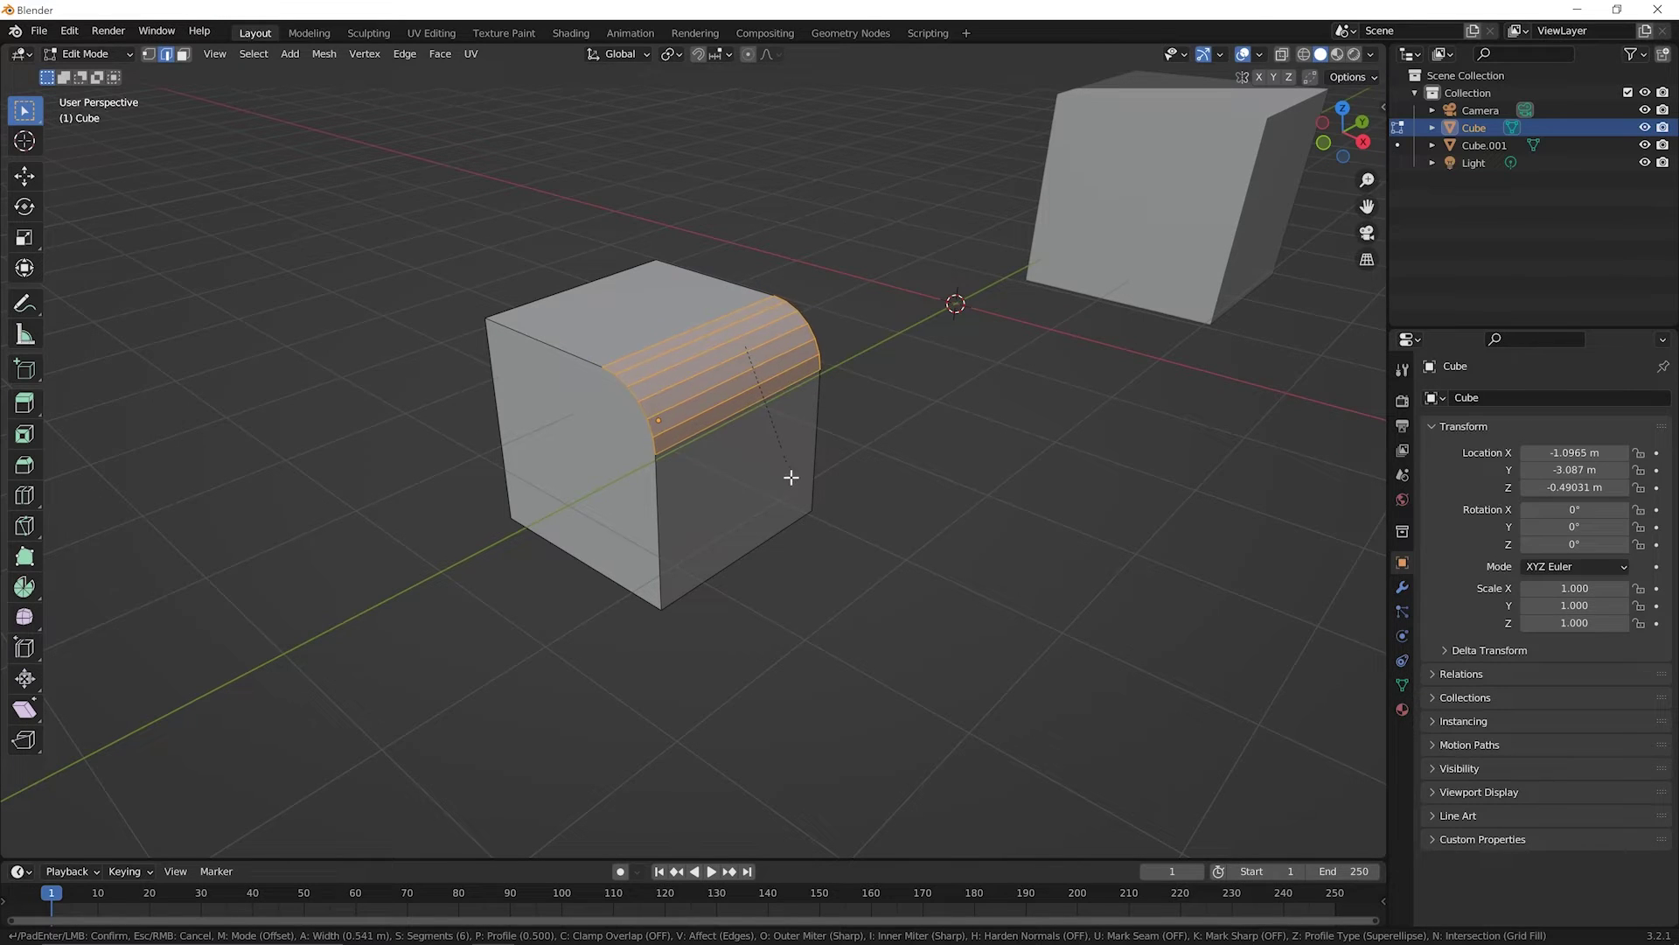
left_click(787, 484)
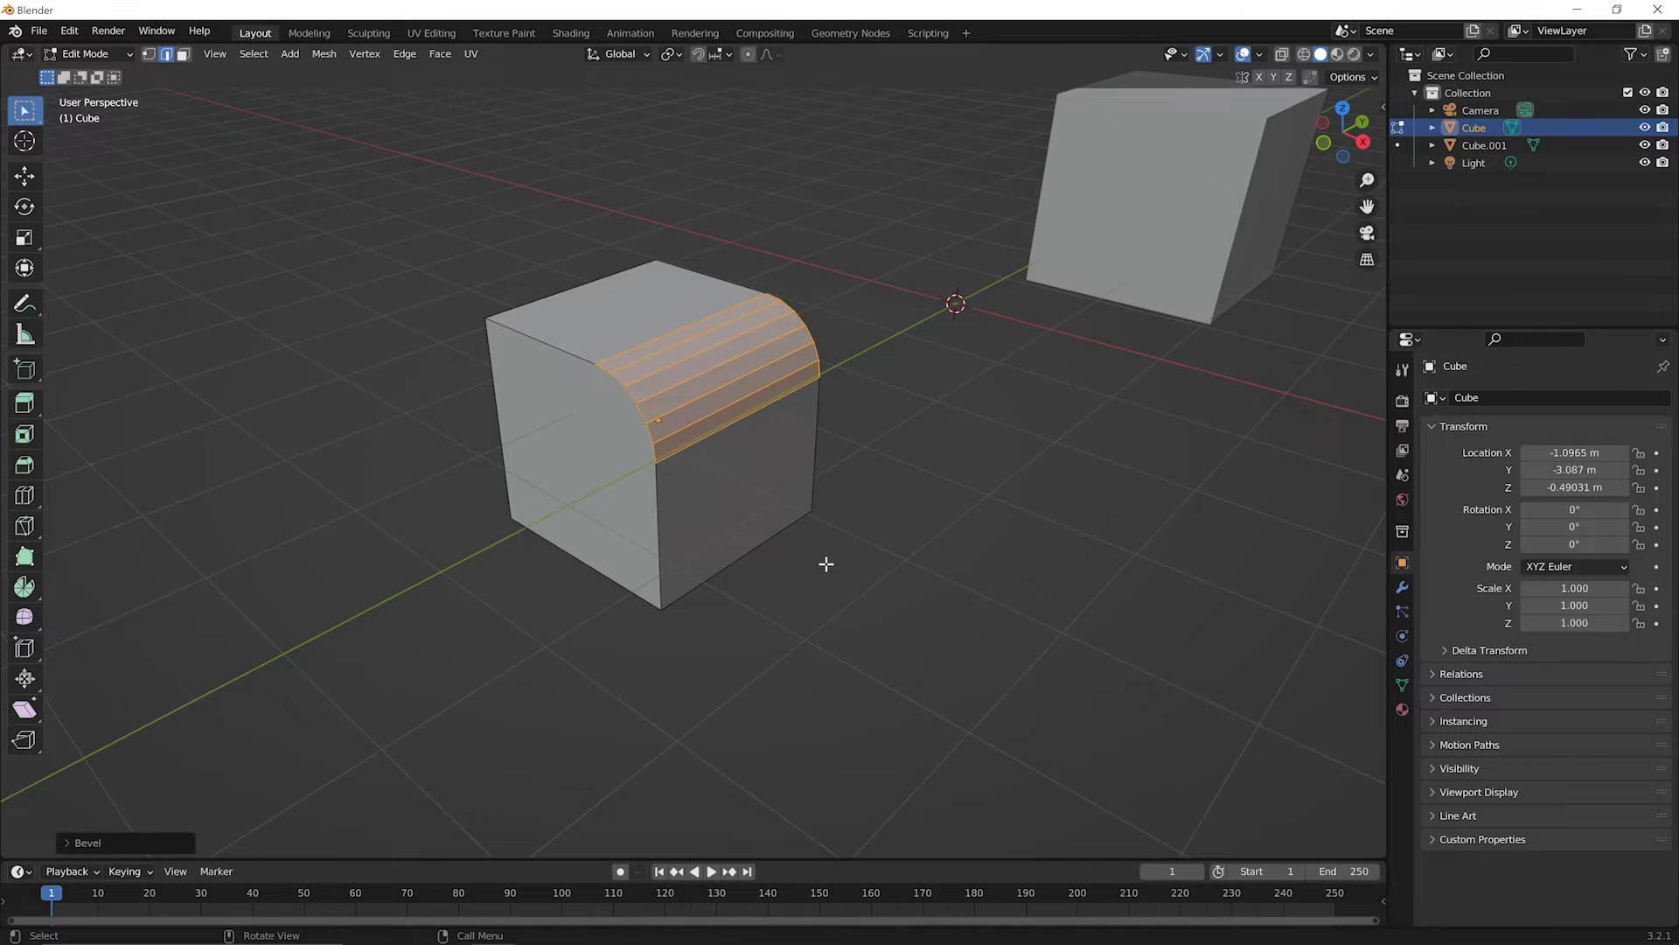
left_click(572, 618)
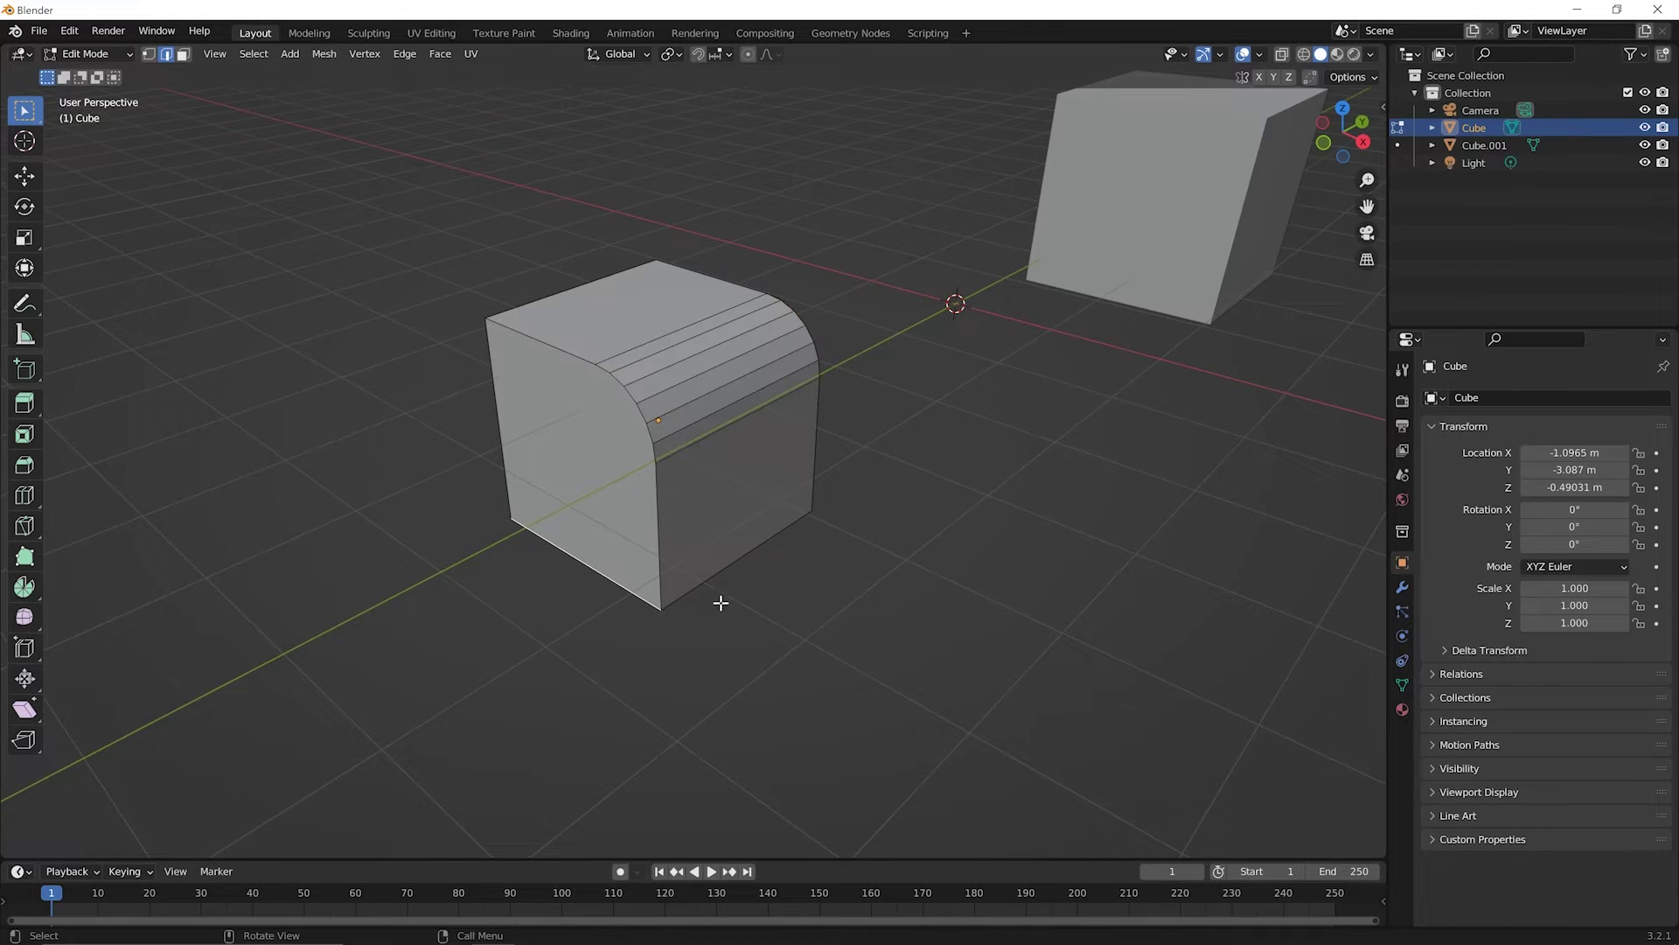
scroll(796, 426, "up", 1)
scroll(796, 426, "down", 1)
scroll(796, 426, "up", 1)
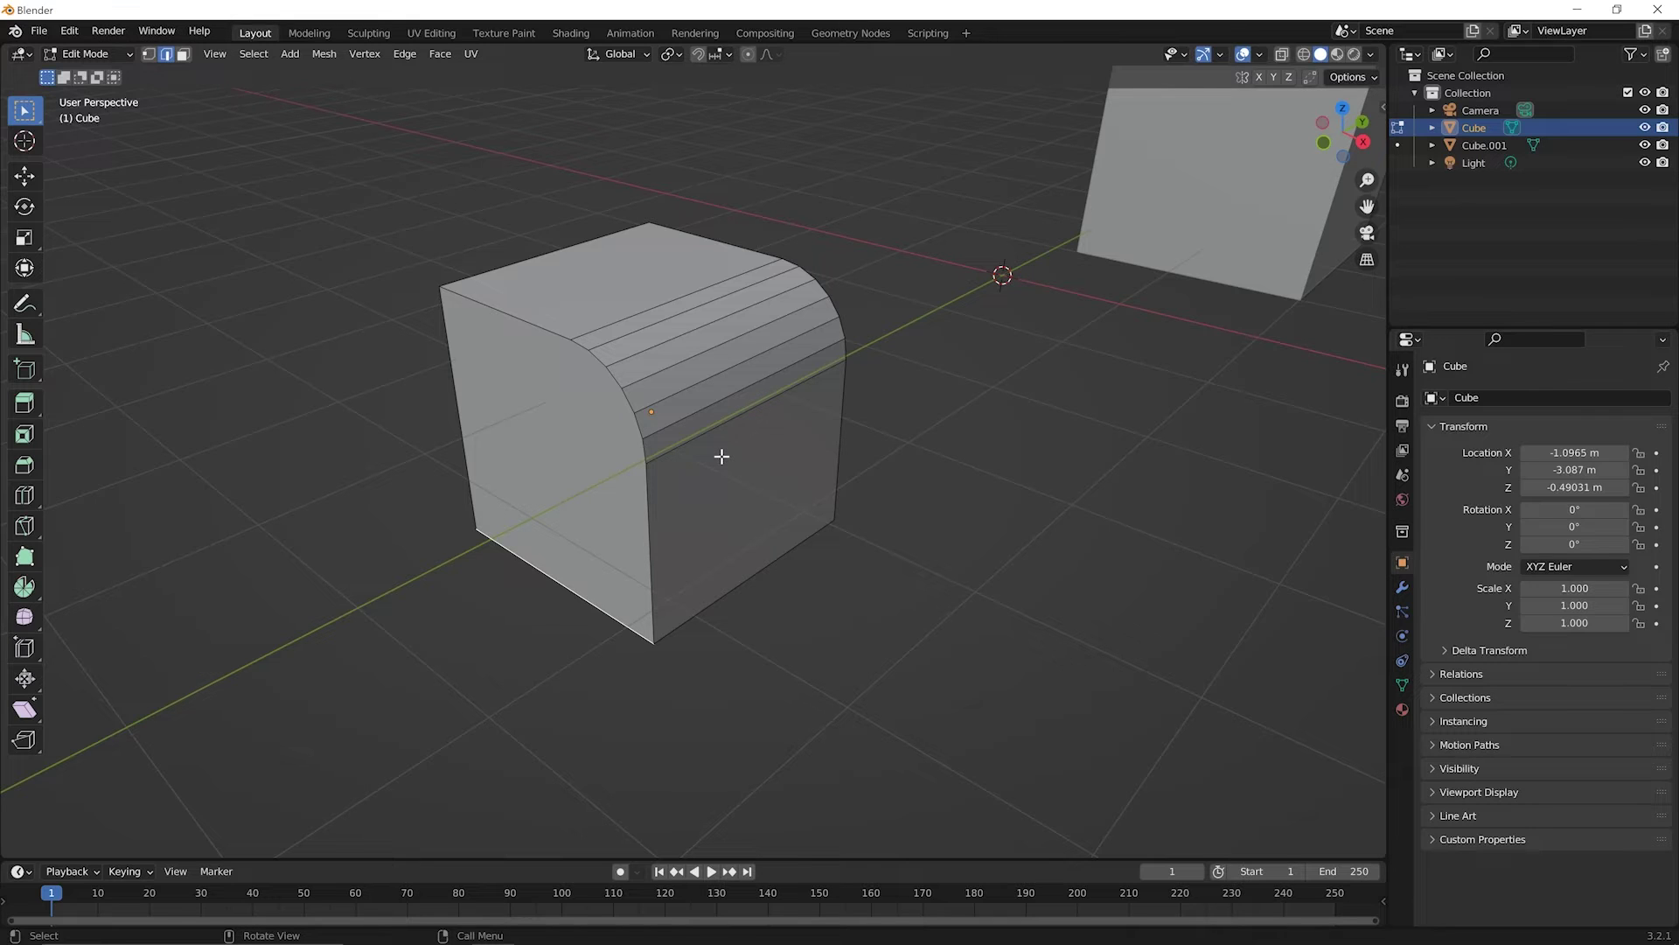
- Return to Object Mode, select Cube.001, and show its empty modifier stack
key("Tab")
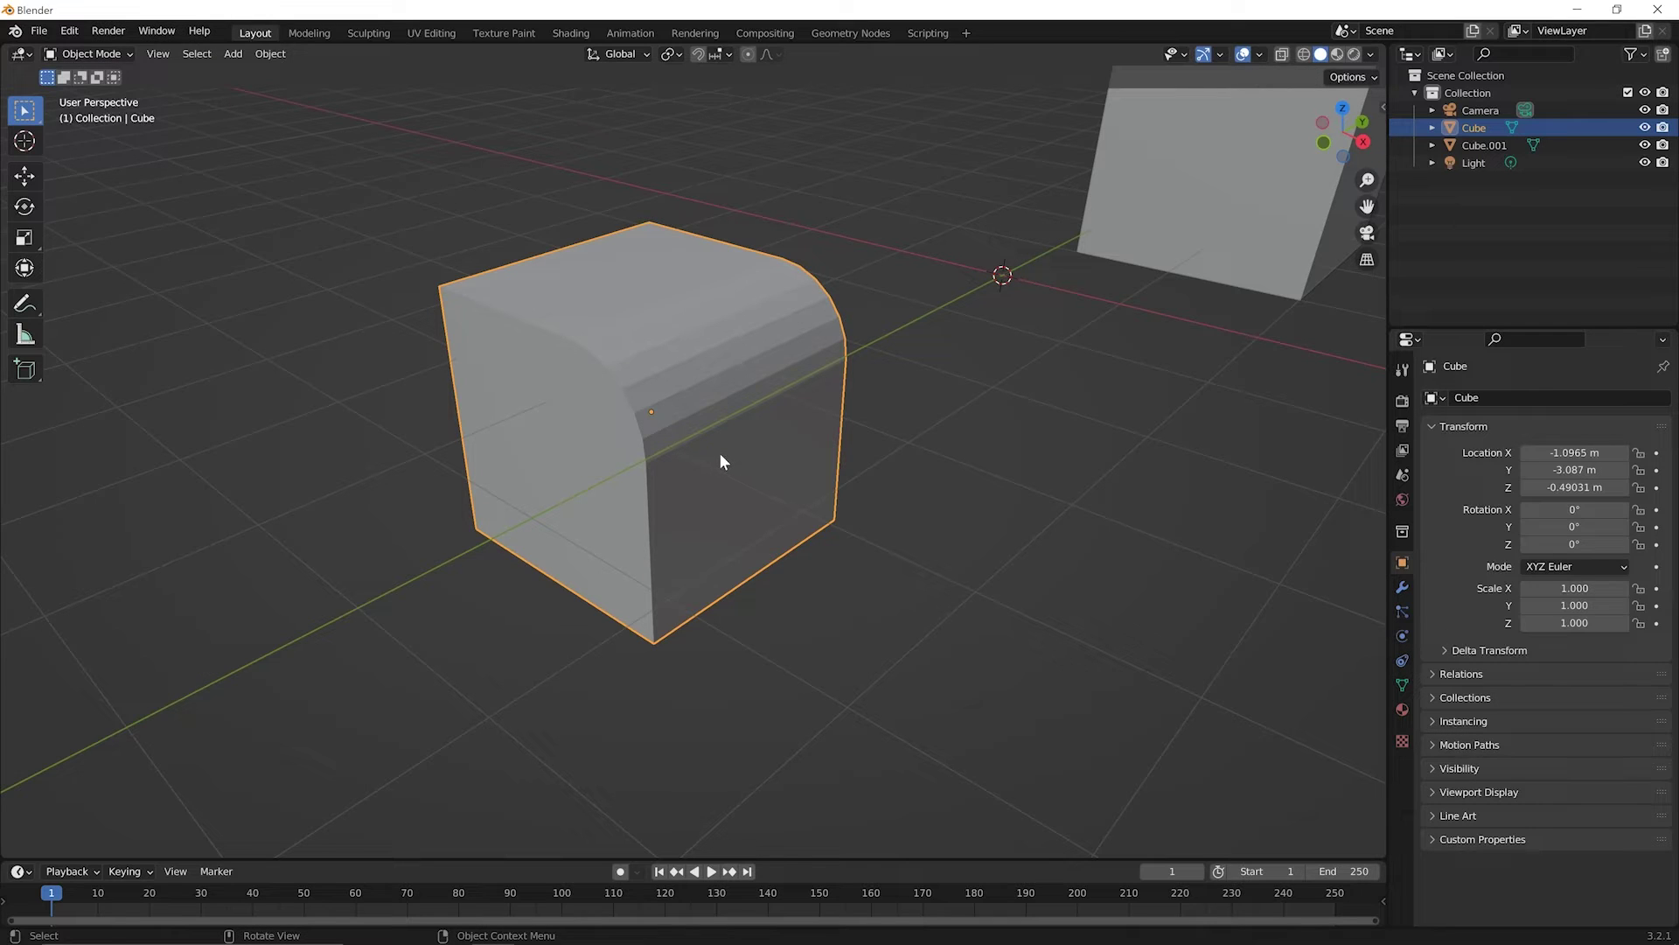
scroll(722, 462, "down", 5)
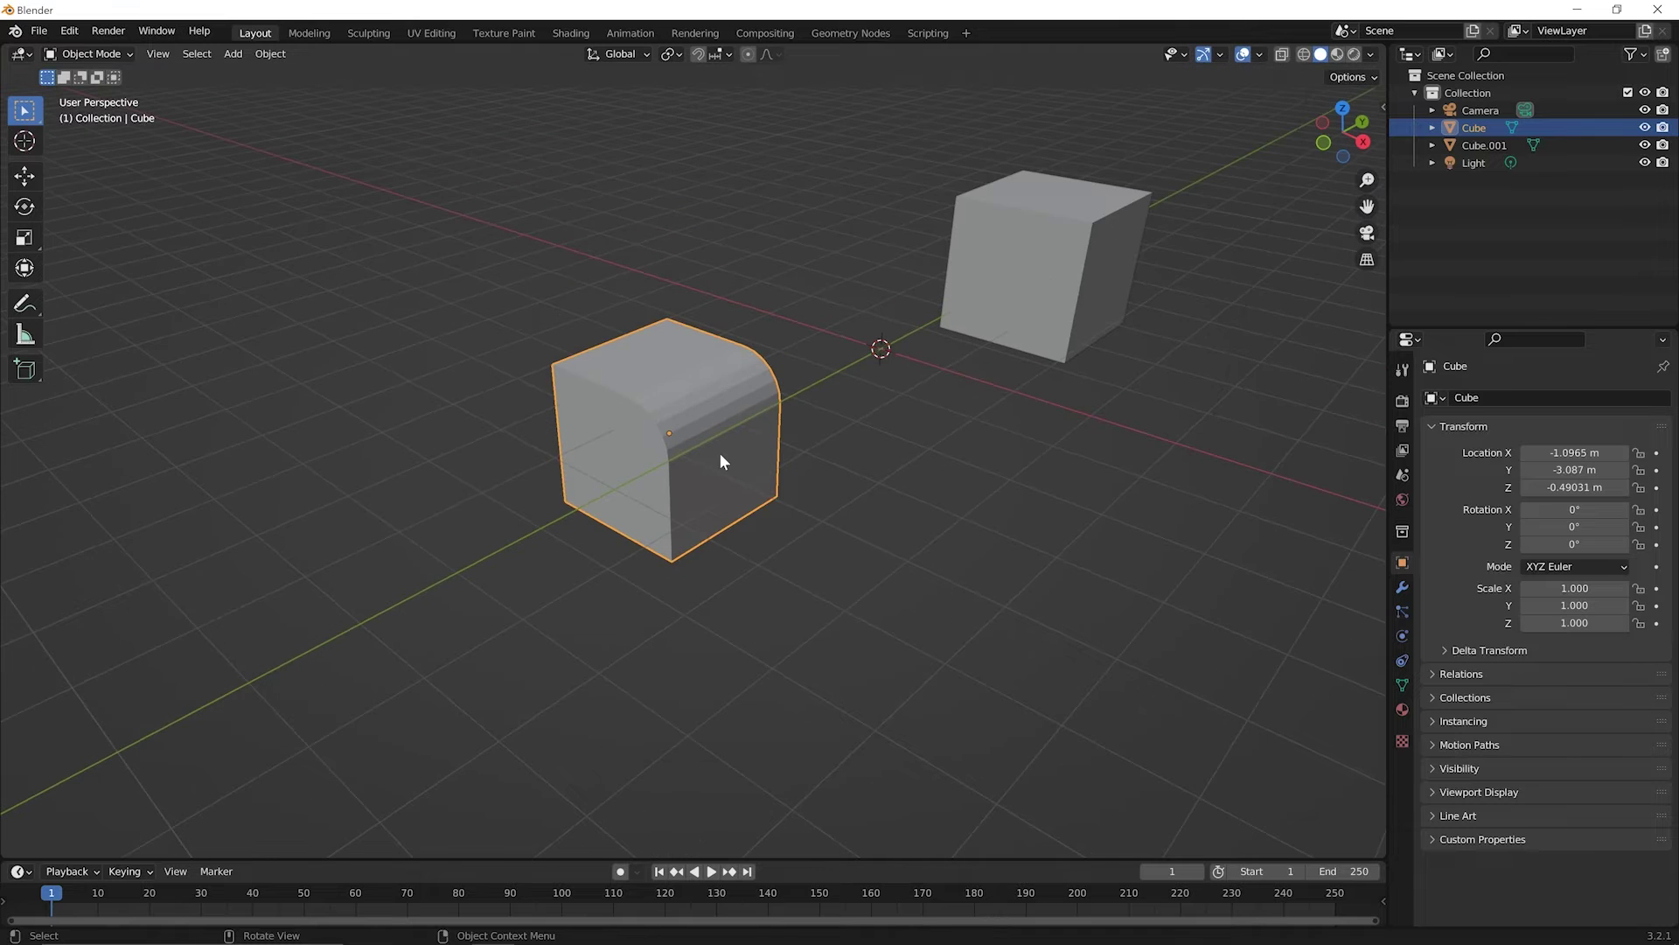
middle_click_drag(914, 327, 502, 496)
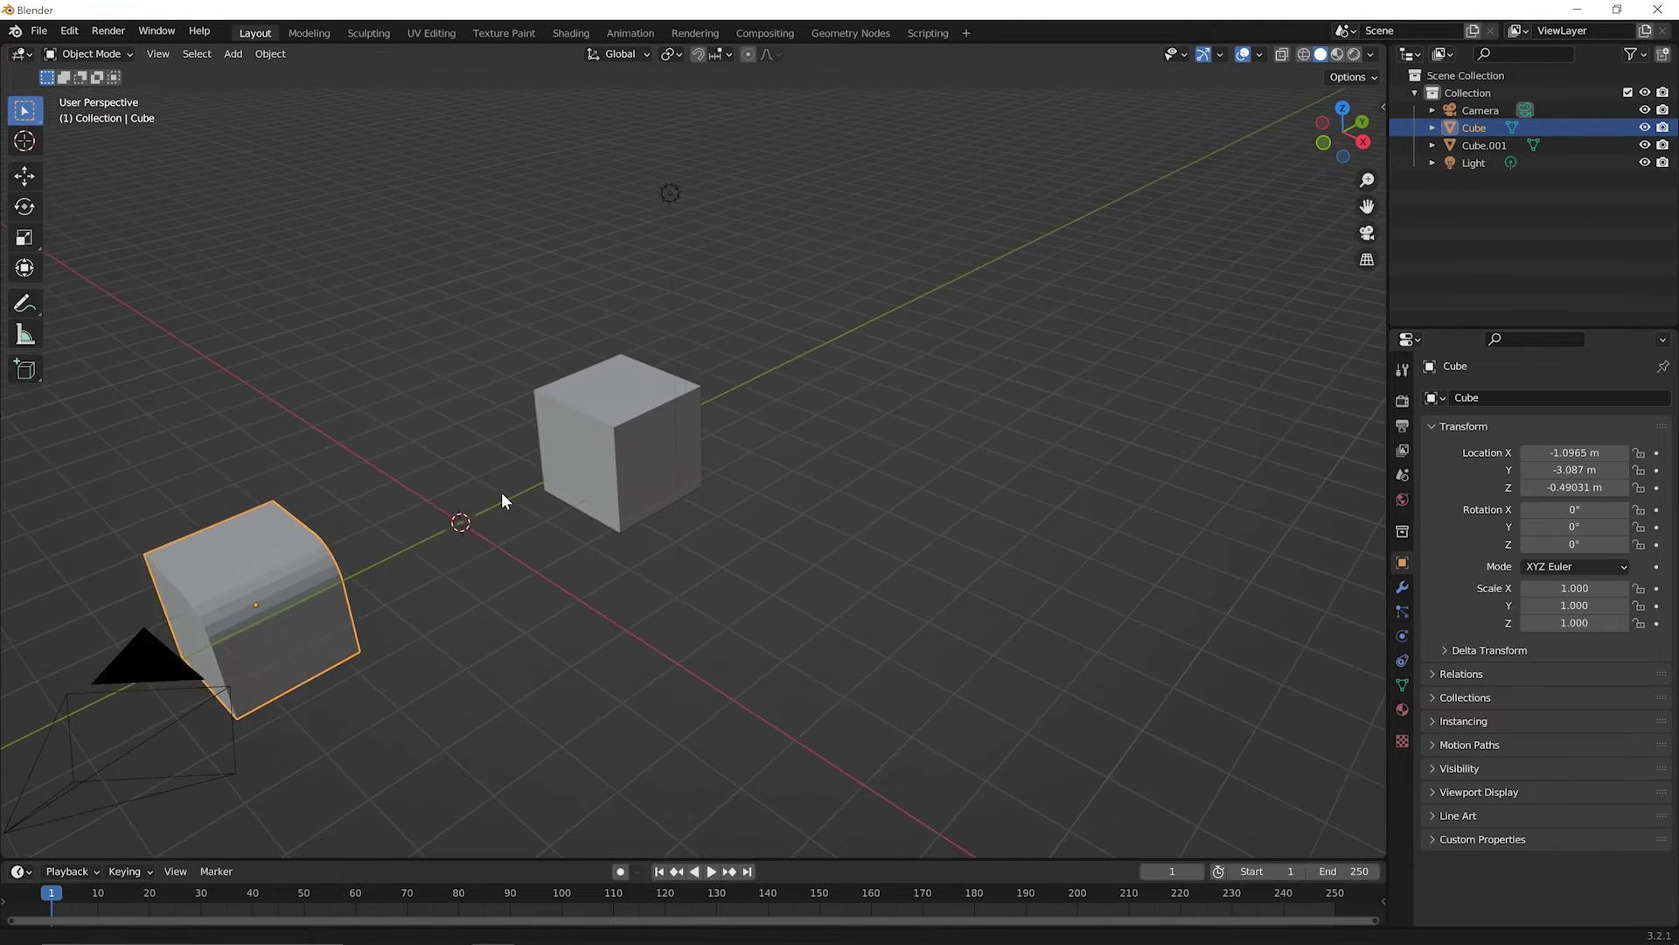
scroll(613, 420, "up", 4)
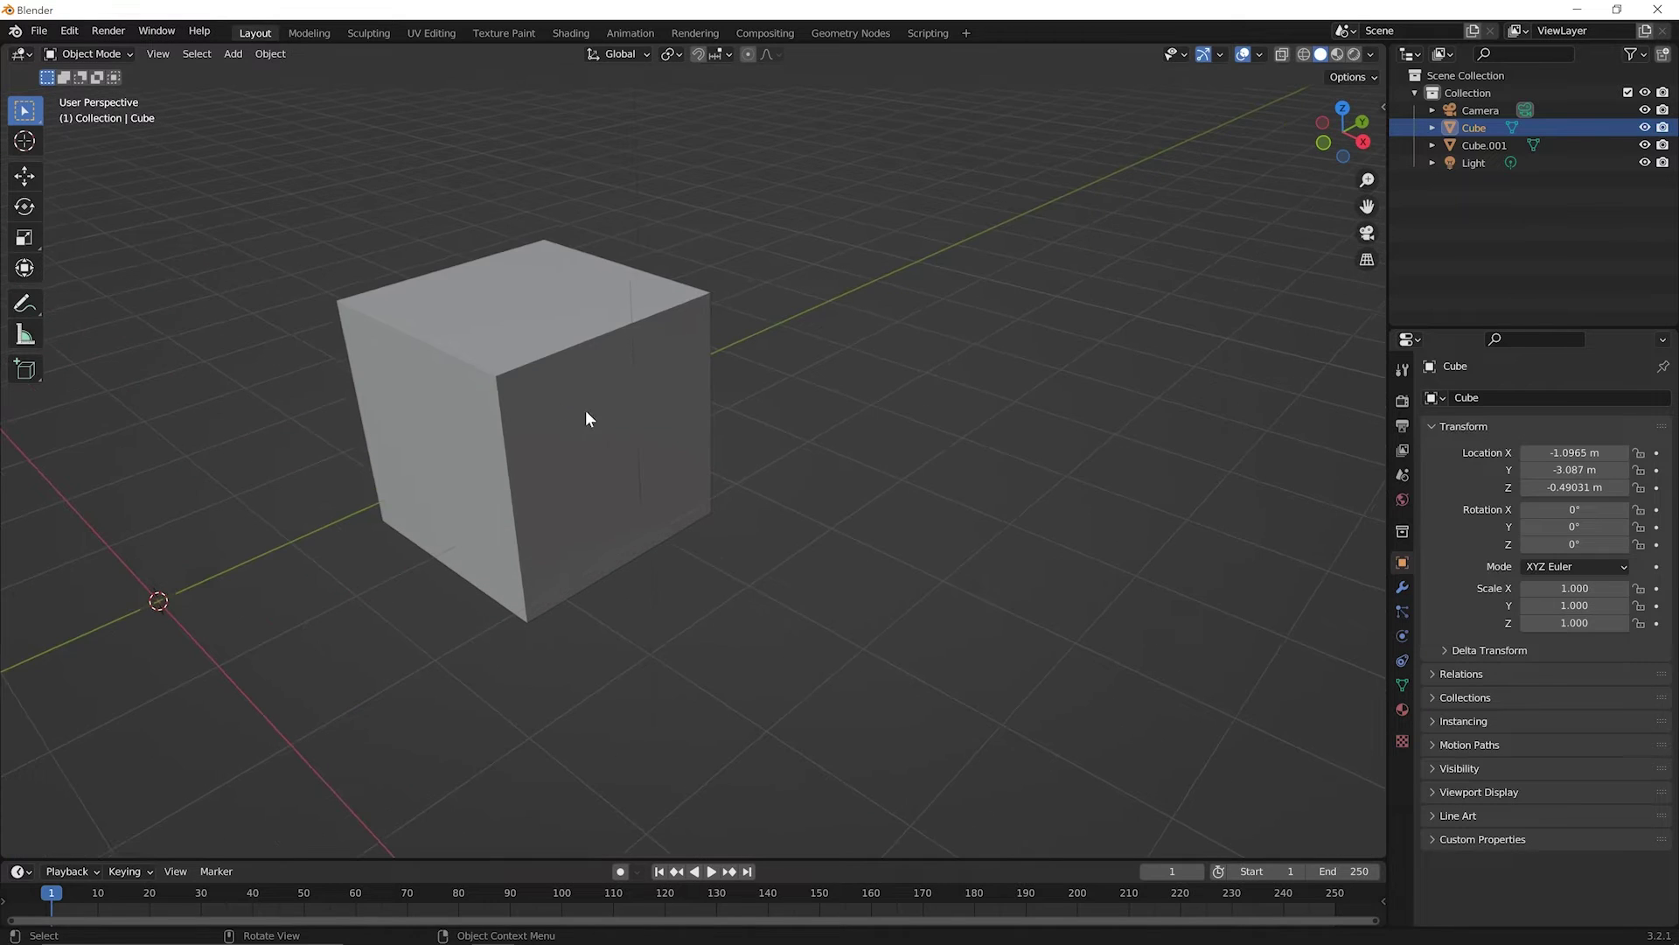
middle_click_drag(585, 409, 716, 414, "shift")
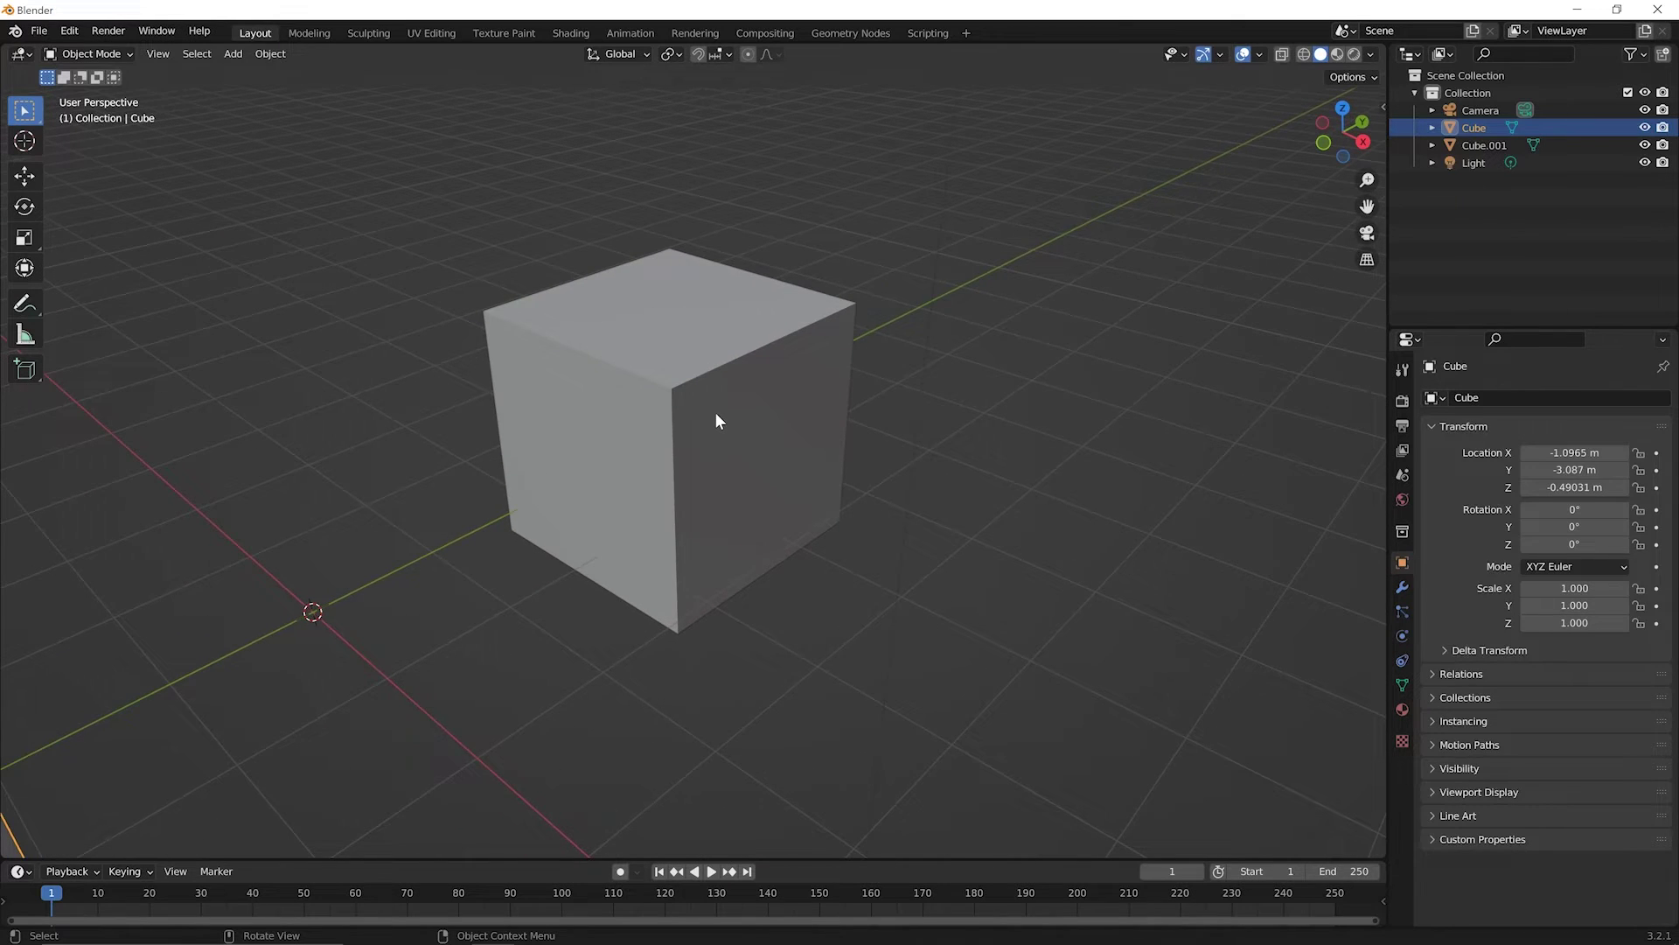
scroll(716, 414, "up", 1)
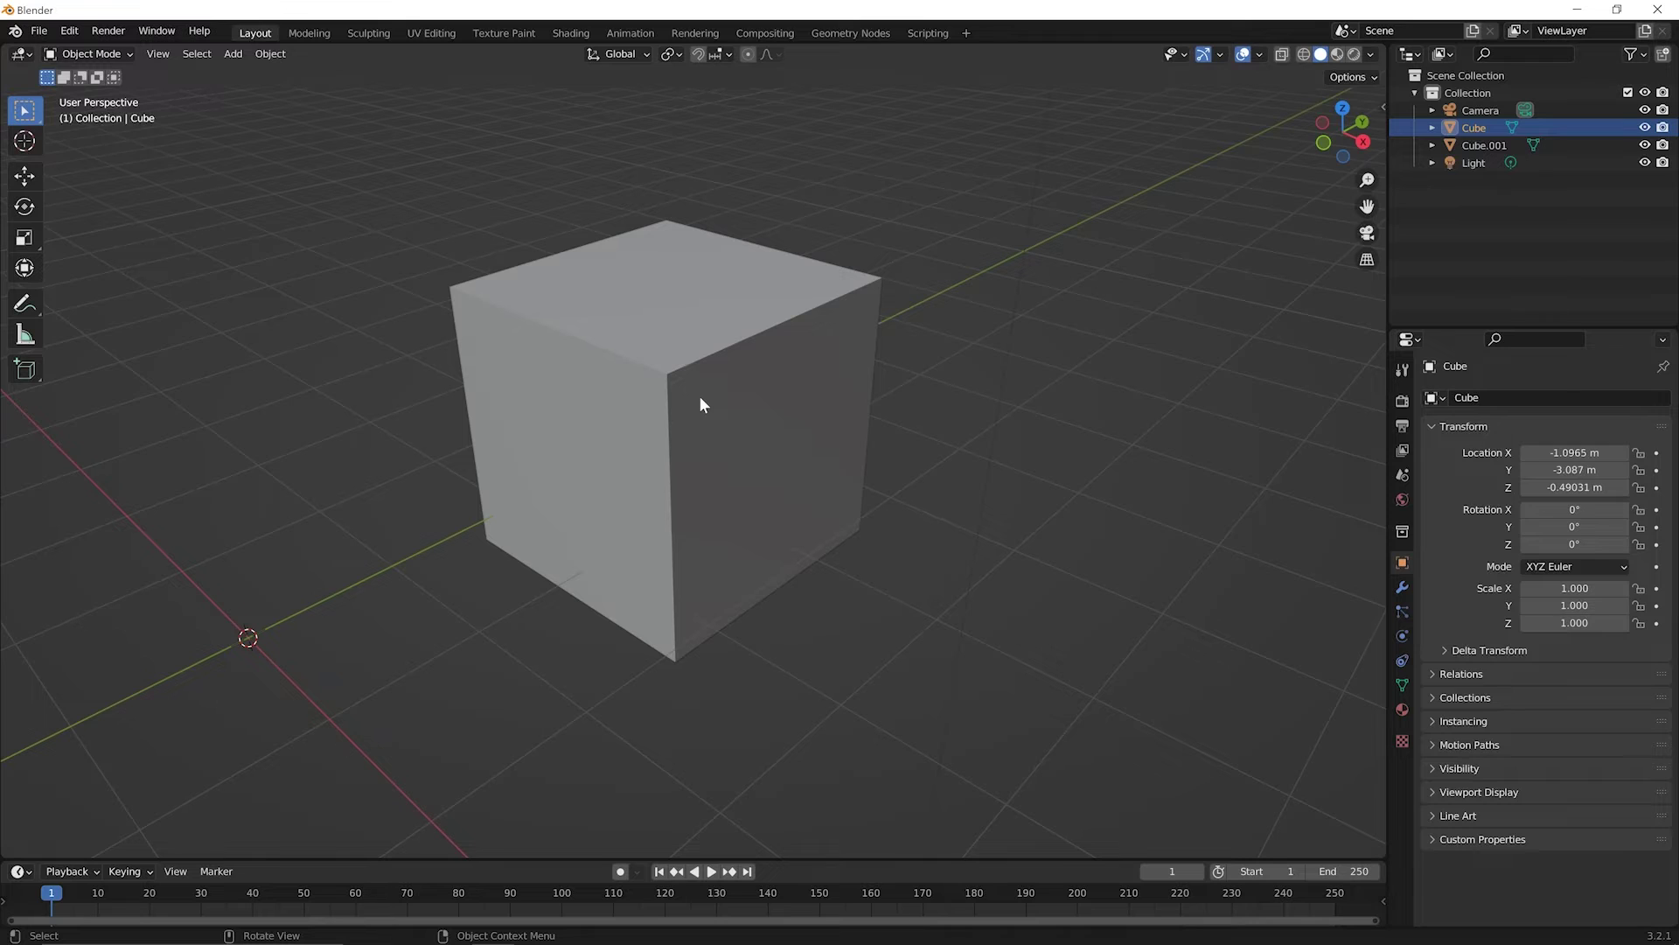
left_click(701, 398)
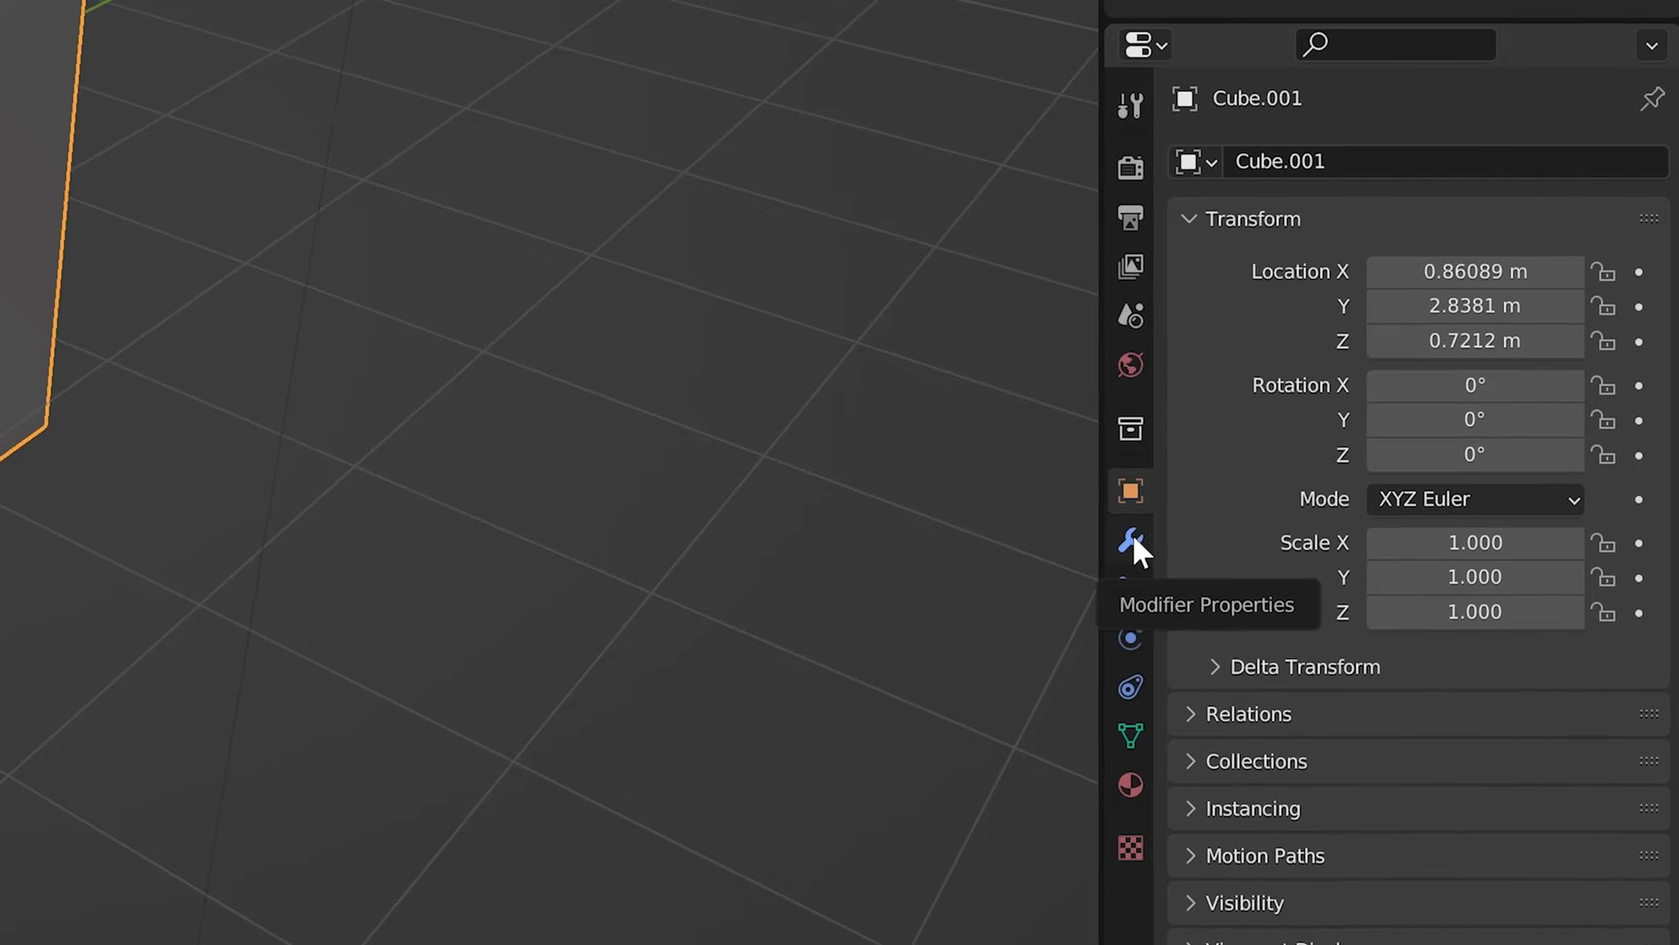
left_click(1133, 539)
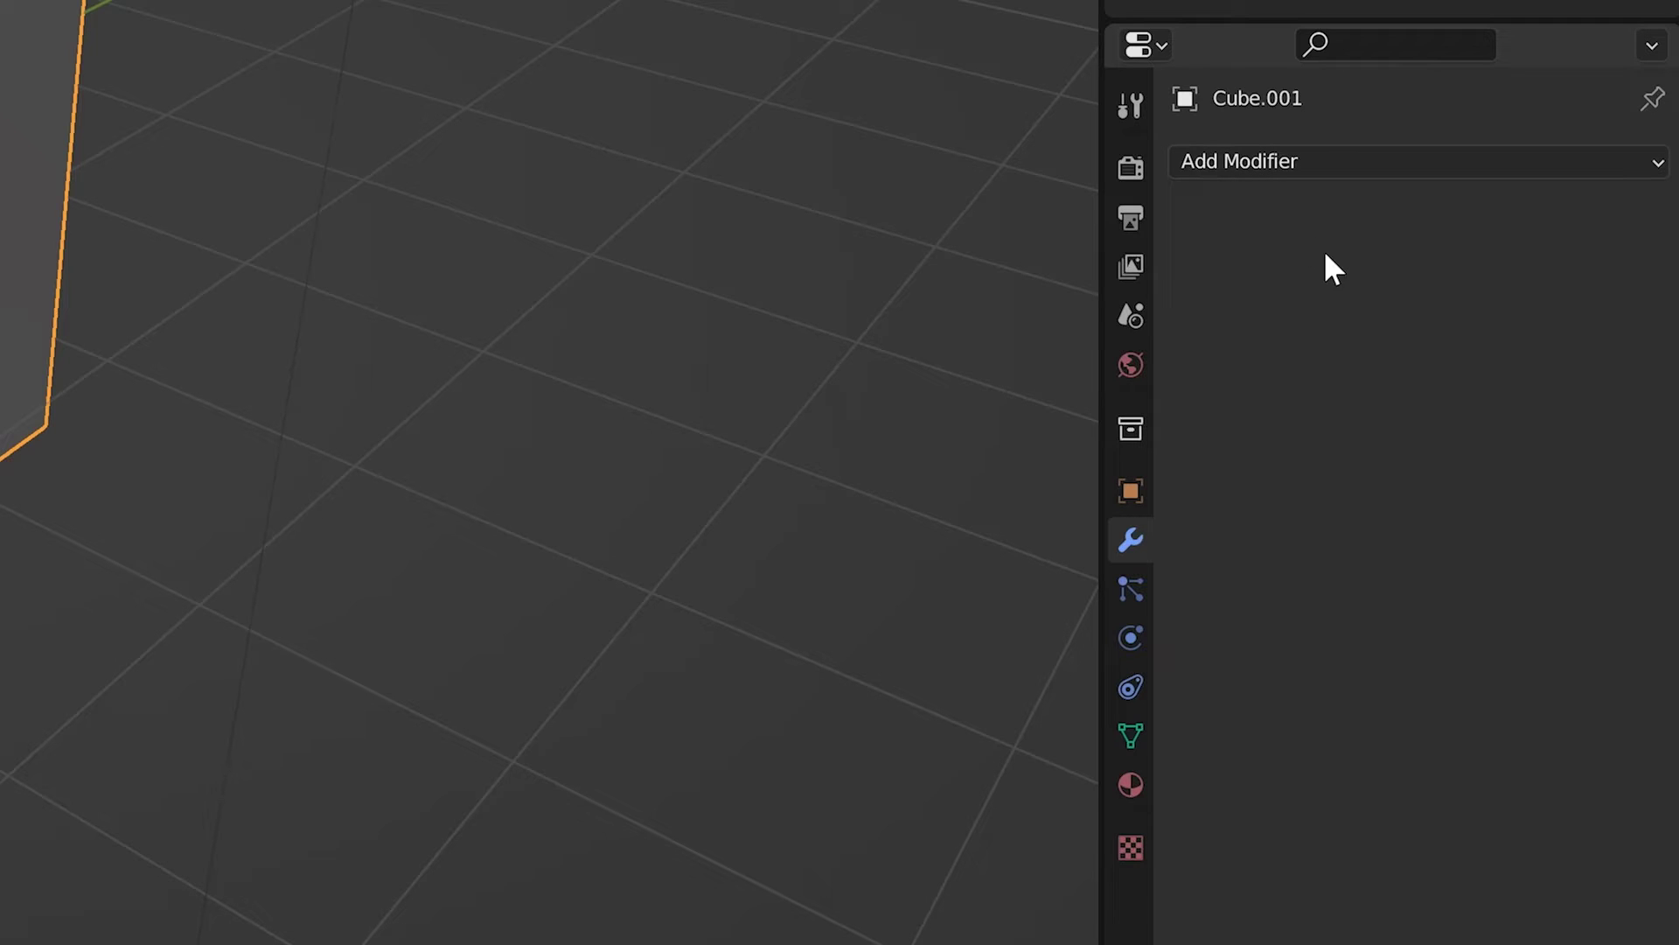
- Add a Bevel modifier to Cube.001 from the Add Modifier list
left_click(1289, 158)
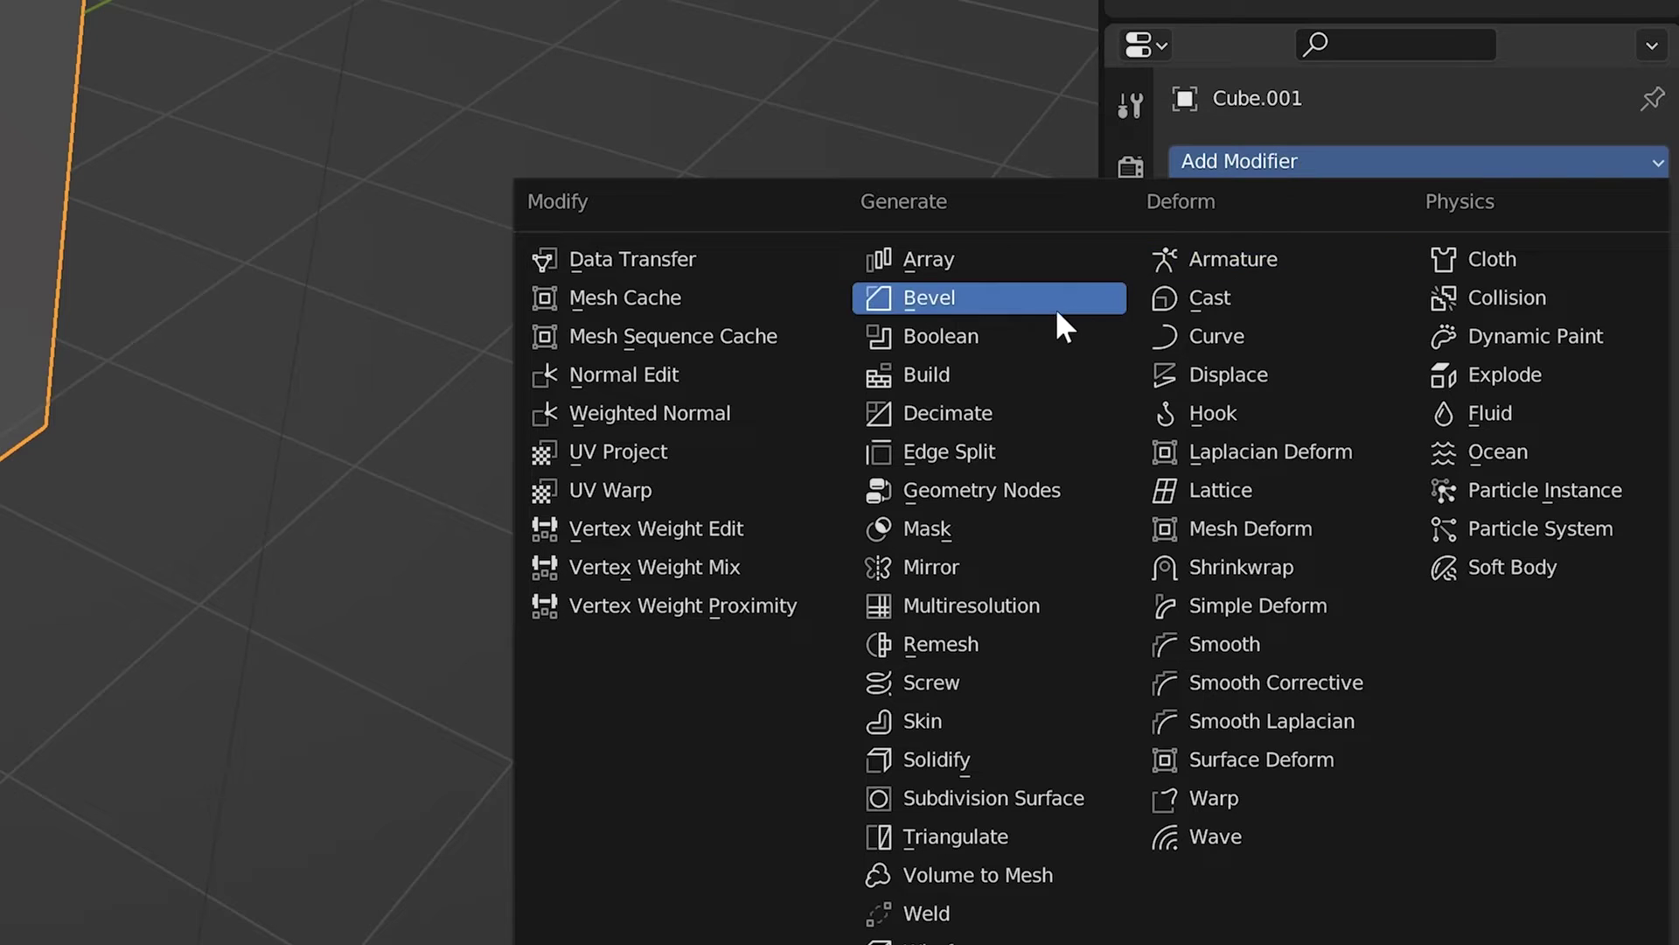
left_click(946, 301)
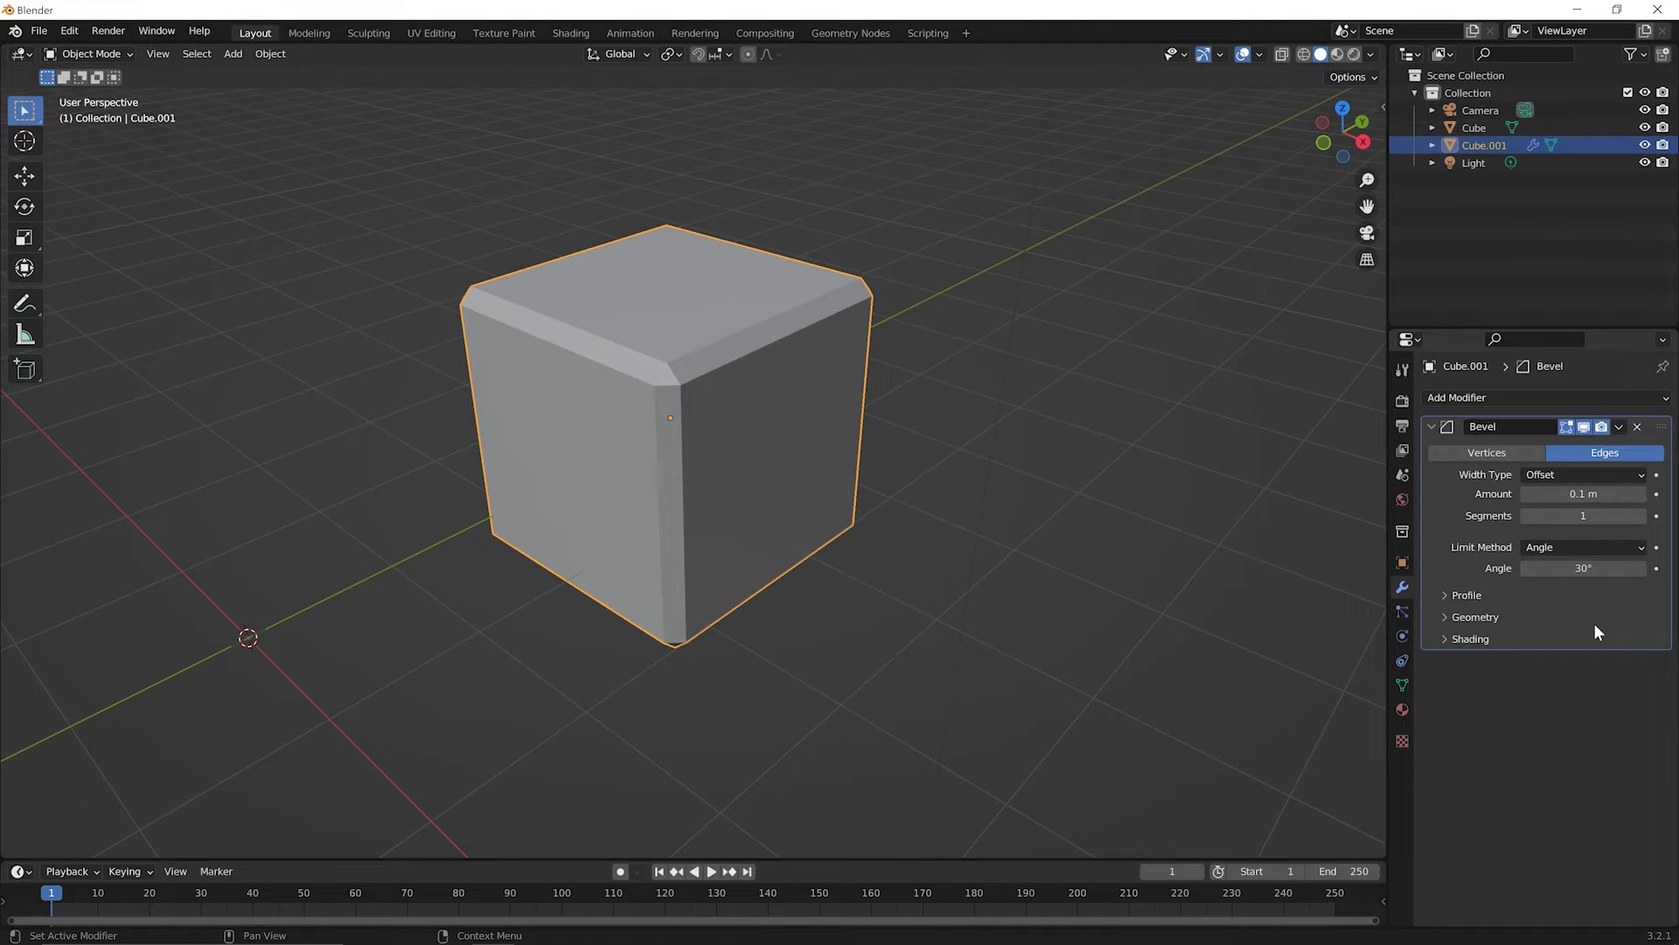
- Set the Bevel modifier to Edges with about 0.11 m width and 3 segments
left_click(1492, 451)
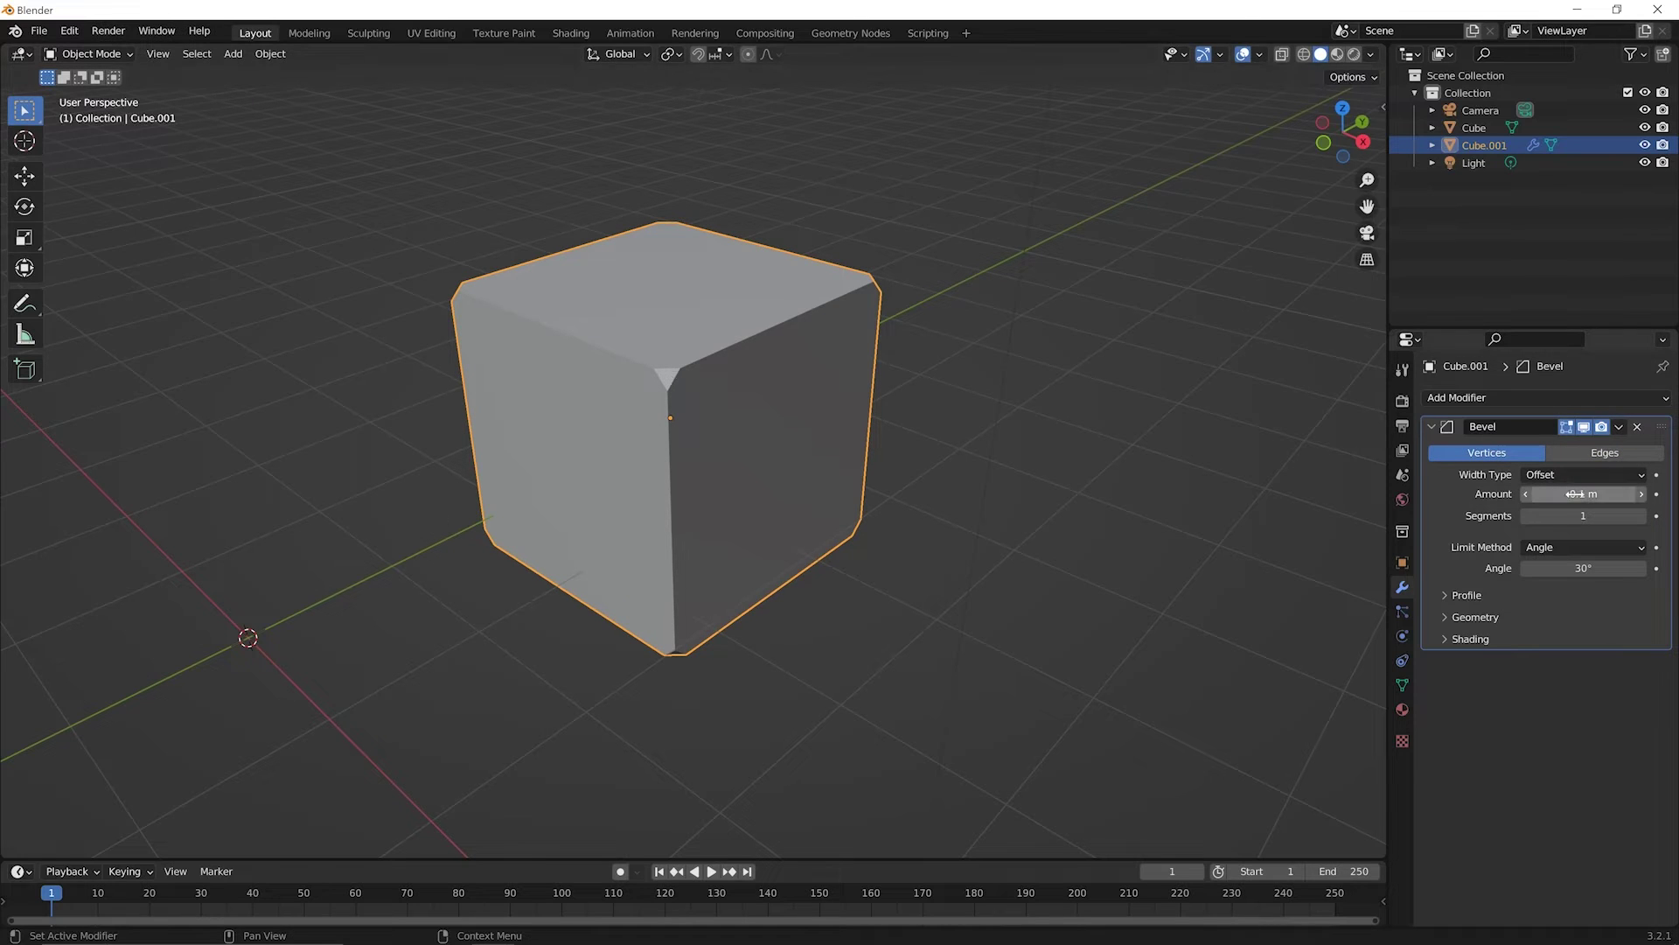
mouse_move(1583, 493)
left_mouse_down()
mouse_move(1631, 493)
mouse_move(1572, 493)
mouse_move(1608, 493)
left_mouse_up()
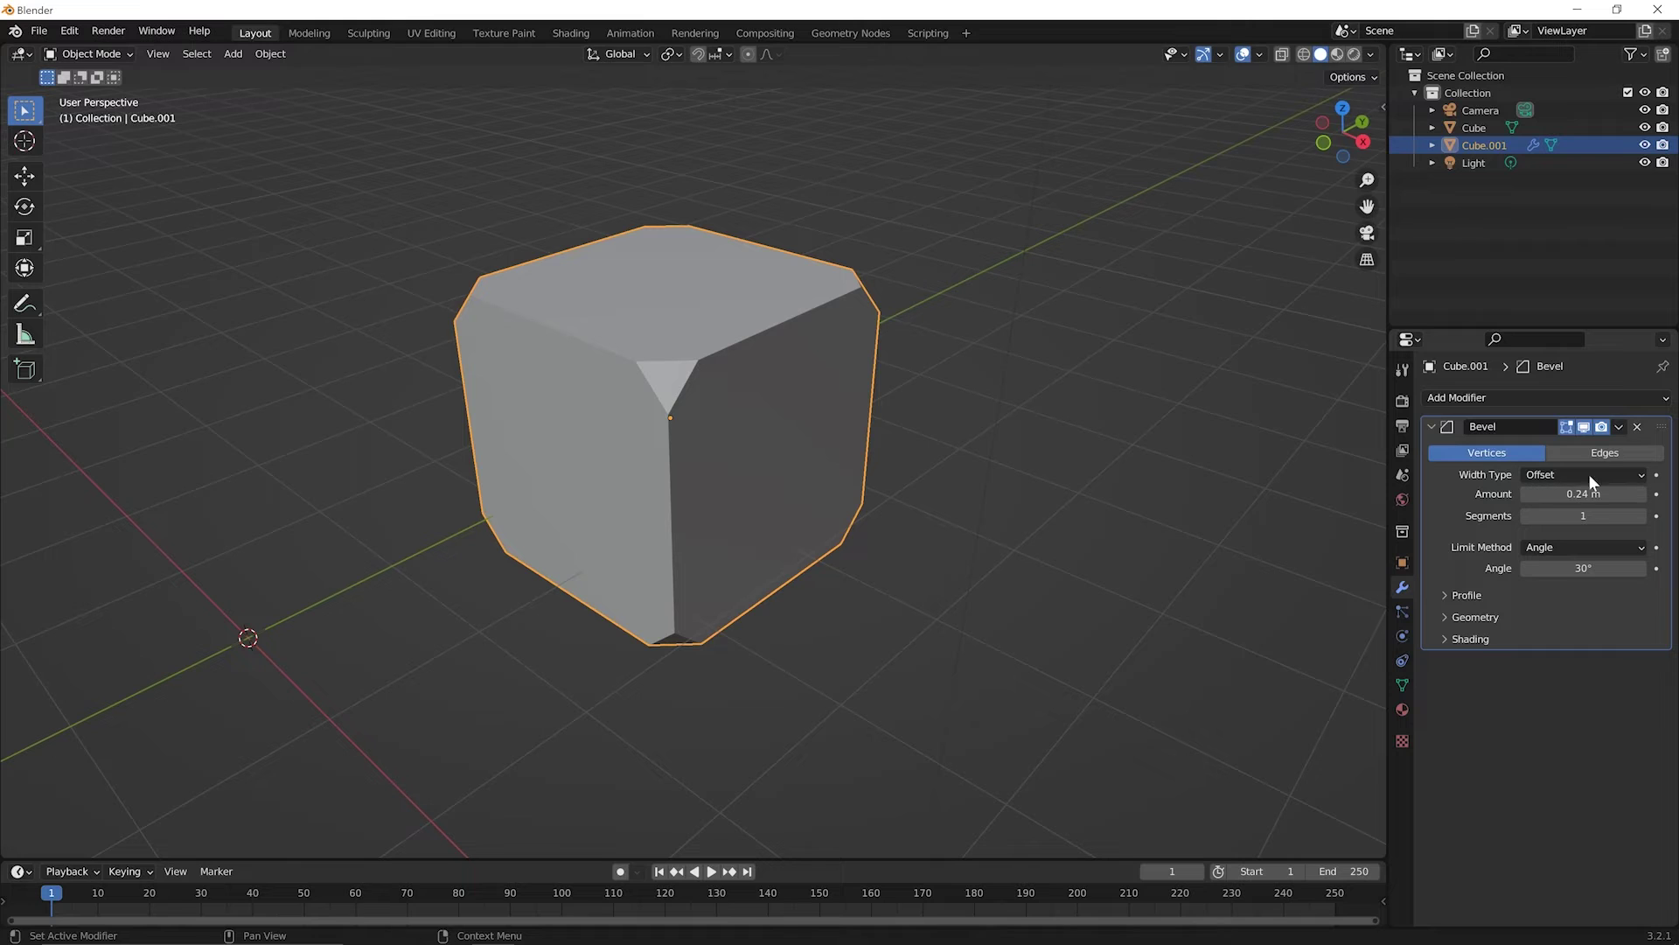
left_click(1605, 453)
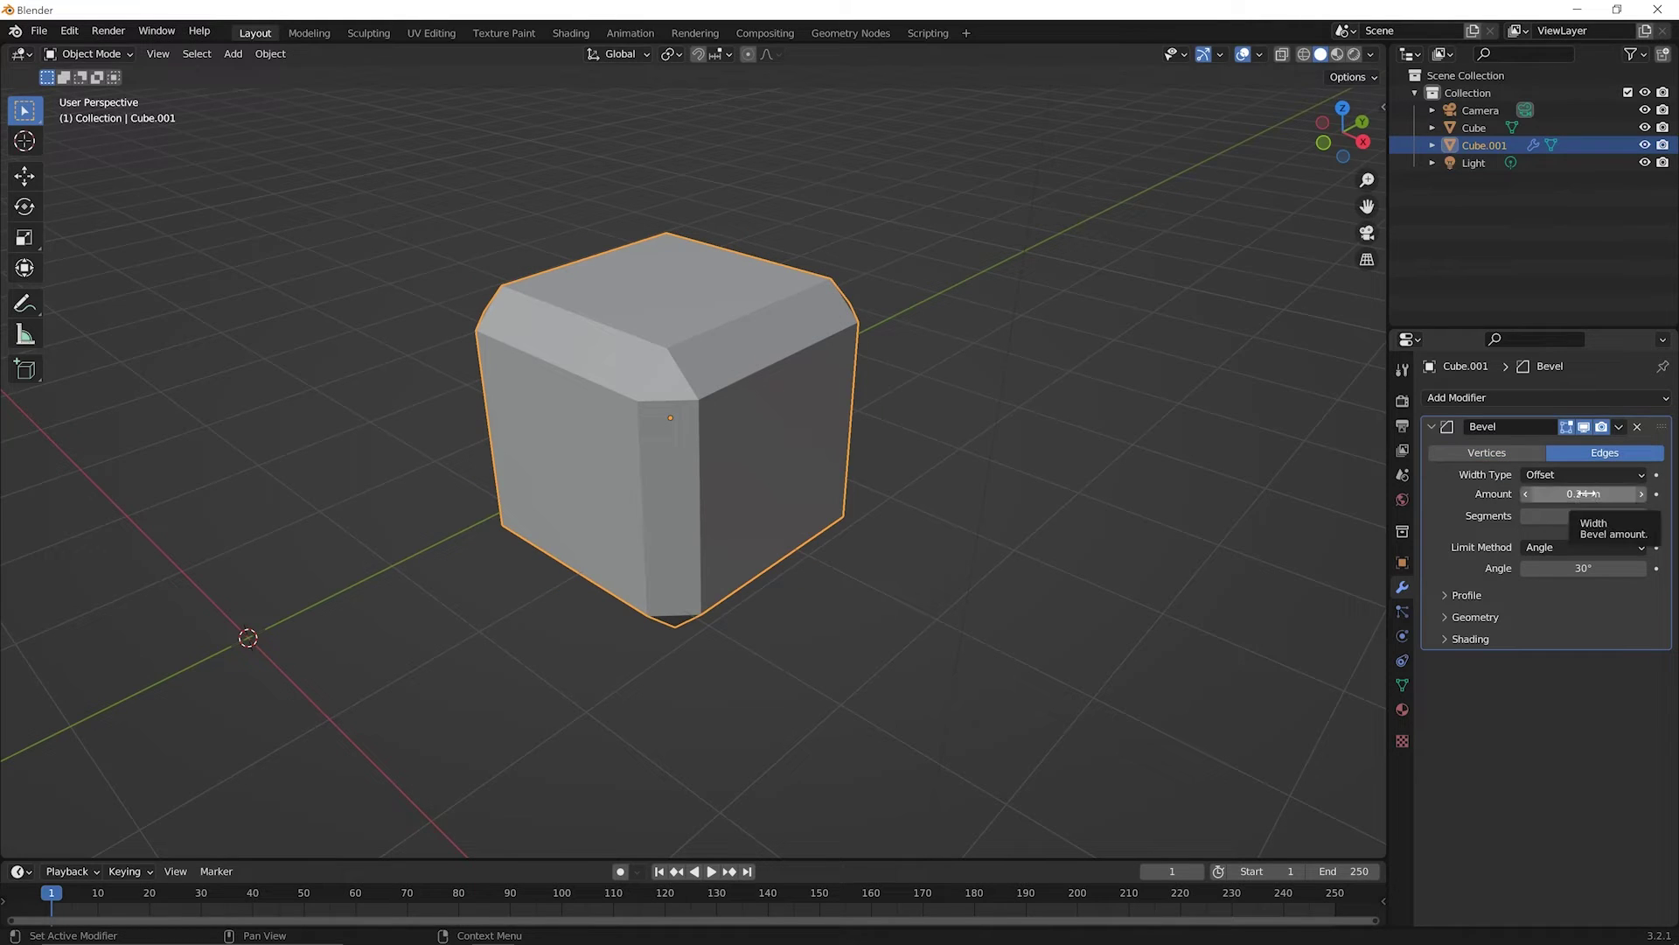
mouse_move(1587, 494)
left_mouse_down()
mouse_move(1549, 493)
mouse_move(1600, 515)
mouse_move(1585, 514)
left_mouse_up()
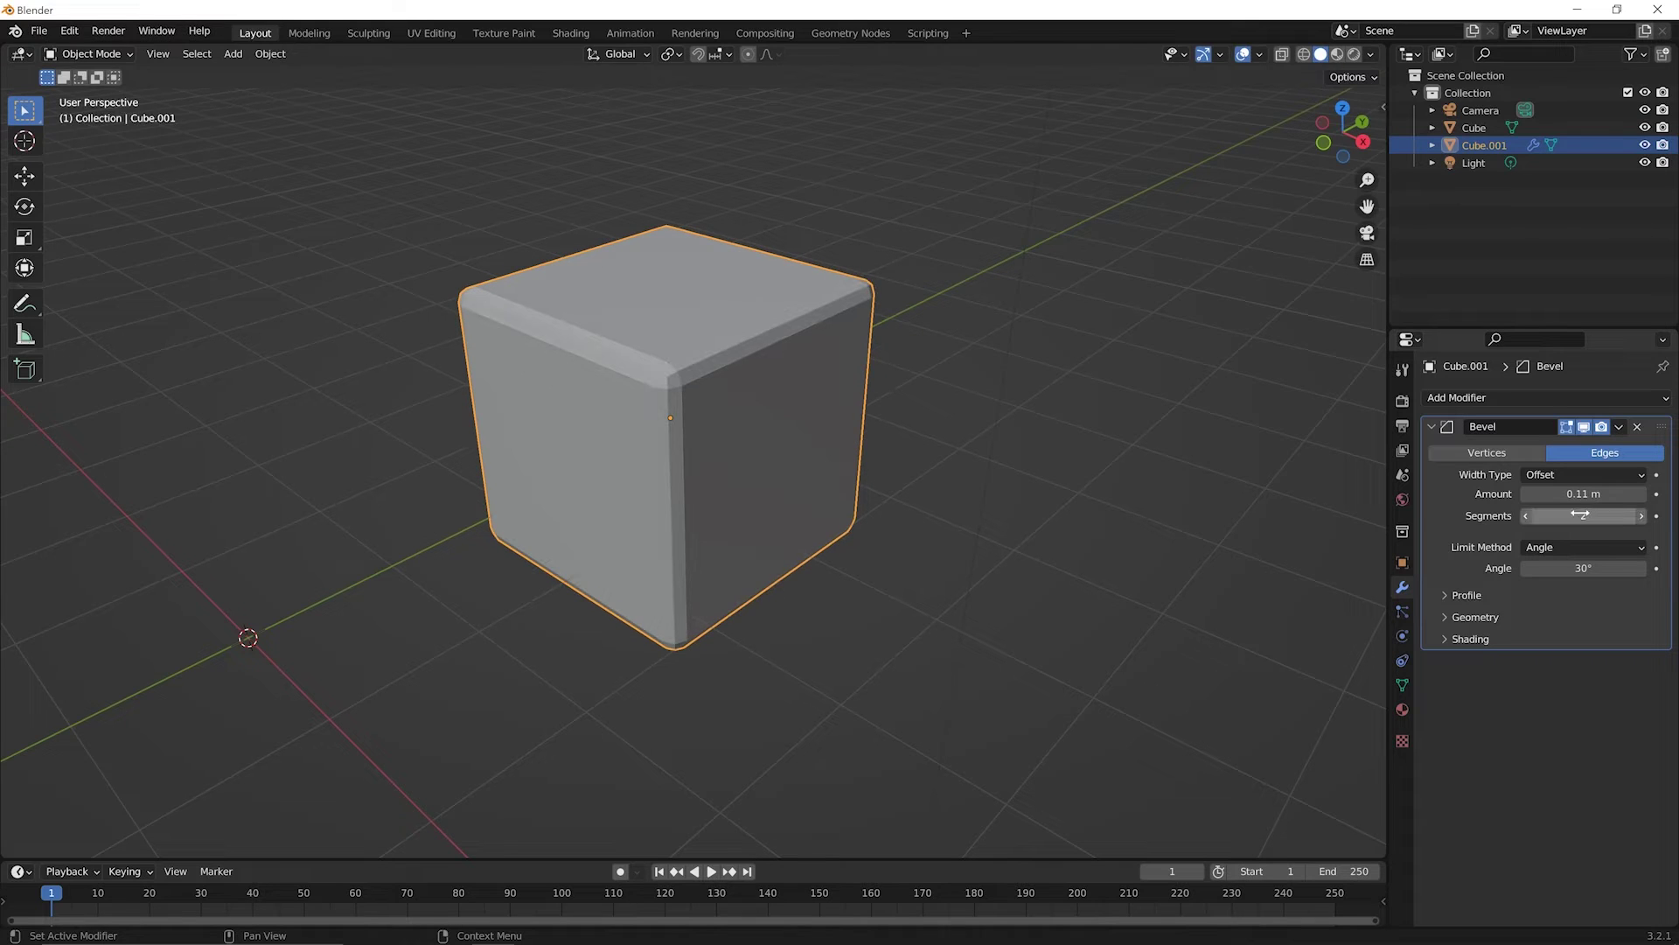
left_click(1642, 517)
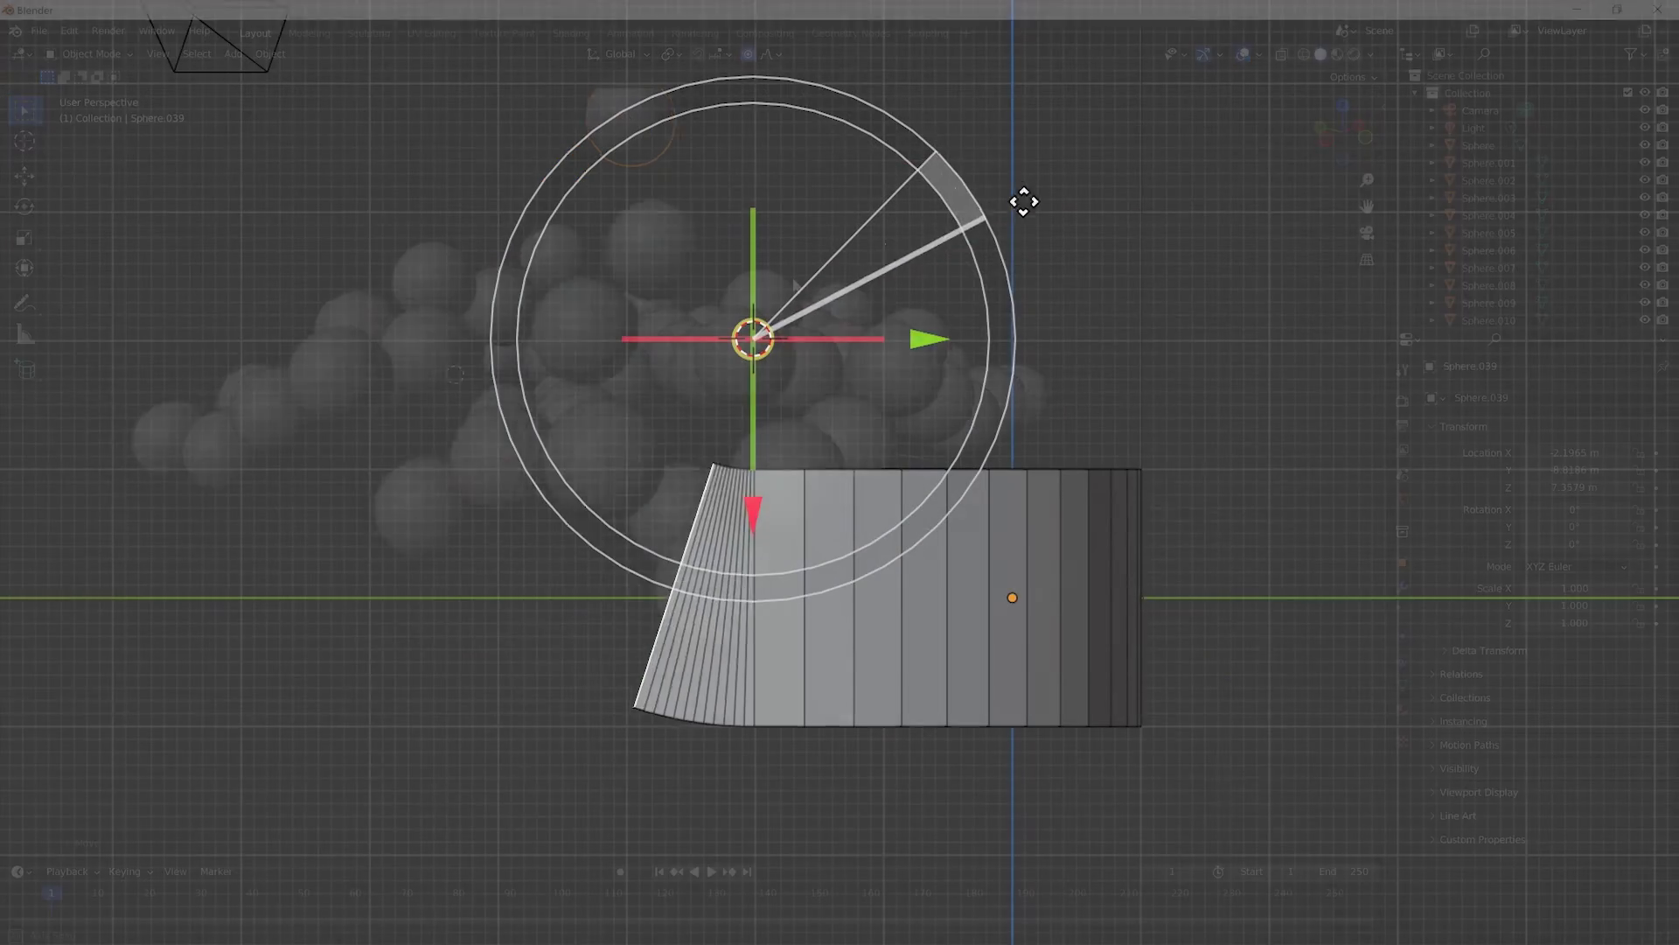
left_click_drag(1024, 198, 1037, 311)
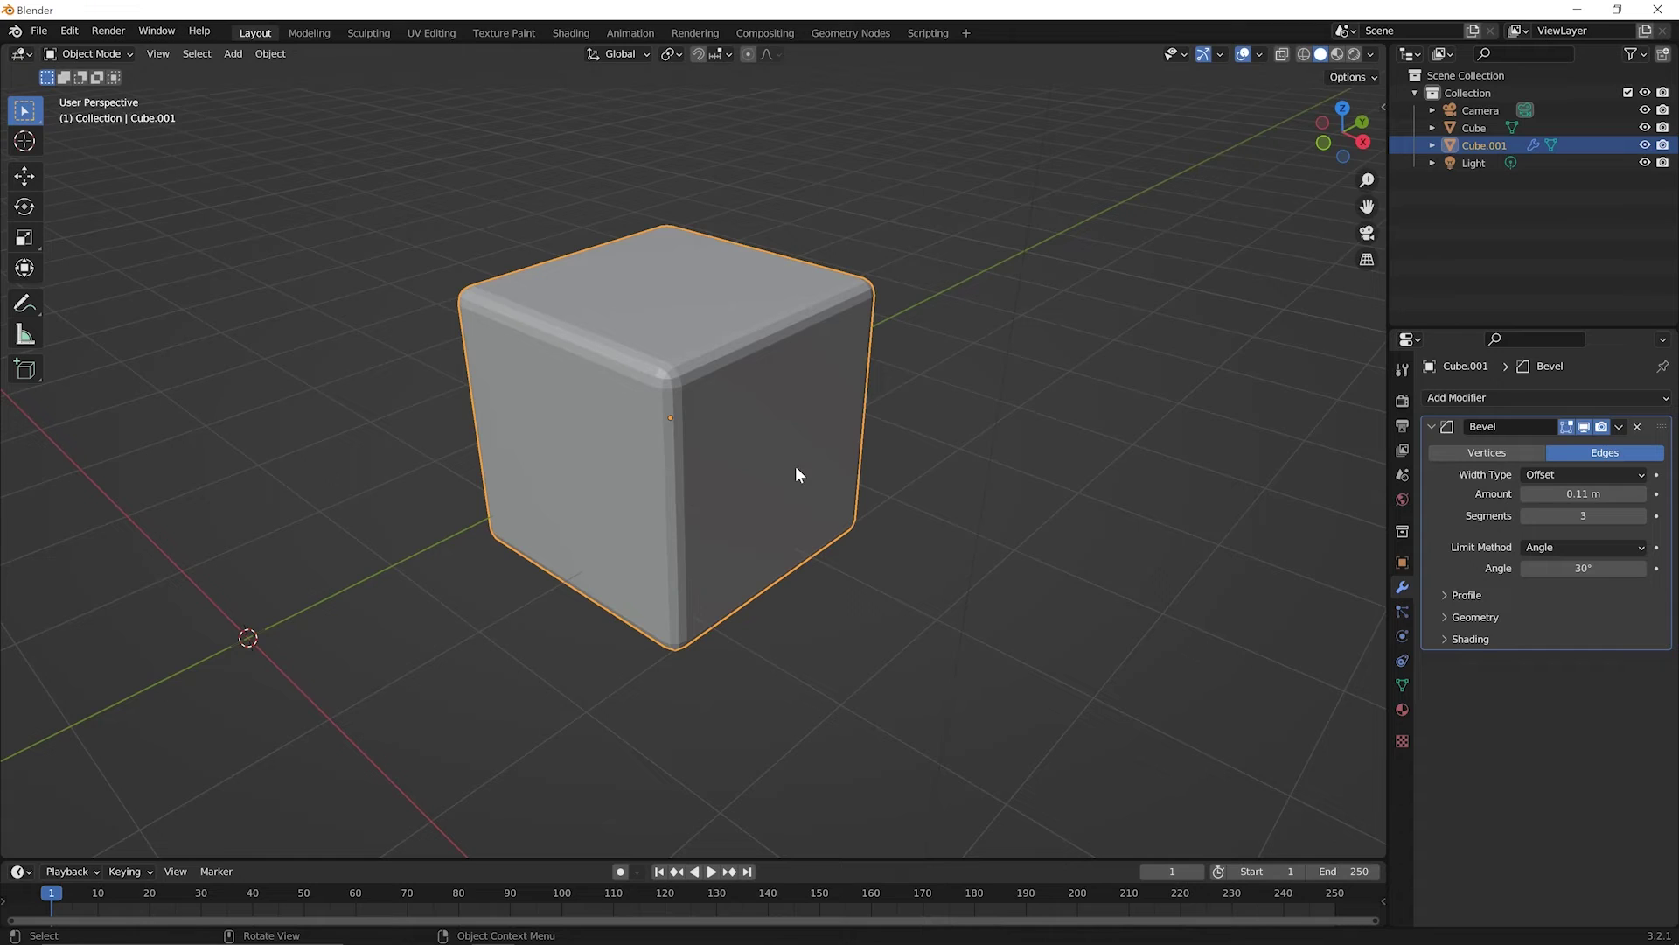
- Enter Edit Mode on Cube.001 with its whole mesh selected
key("Tab")
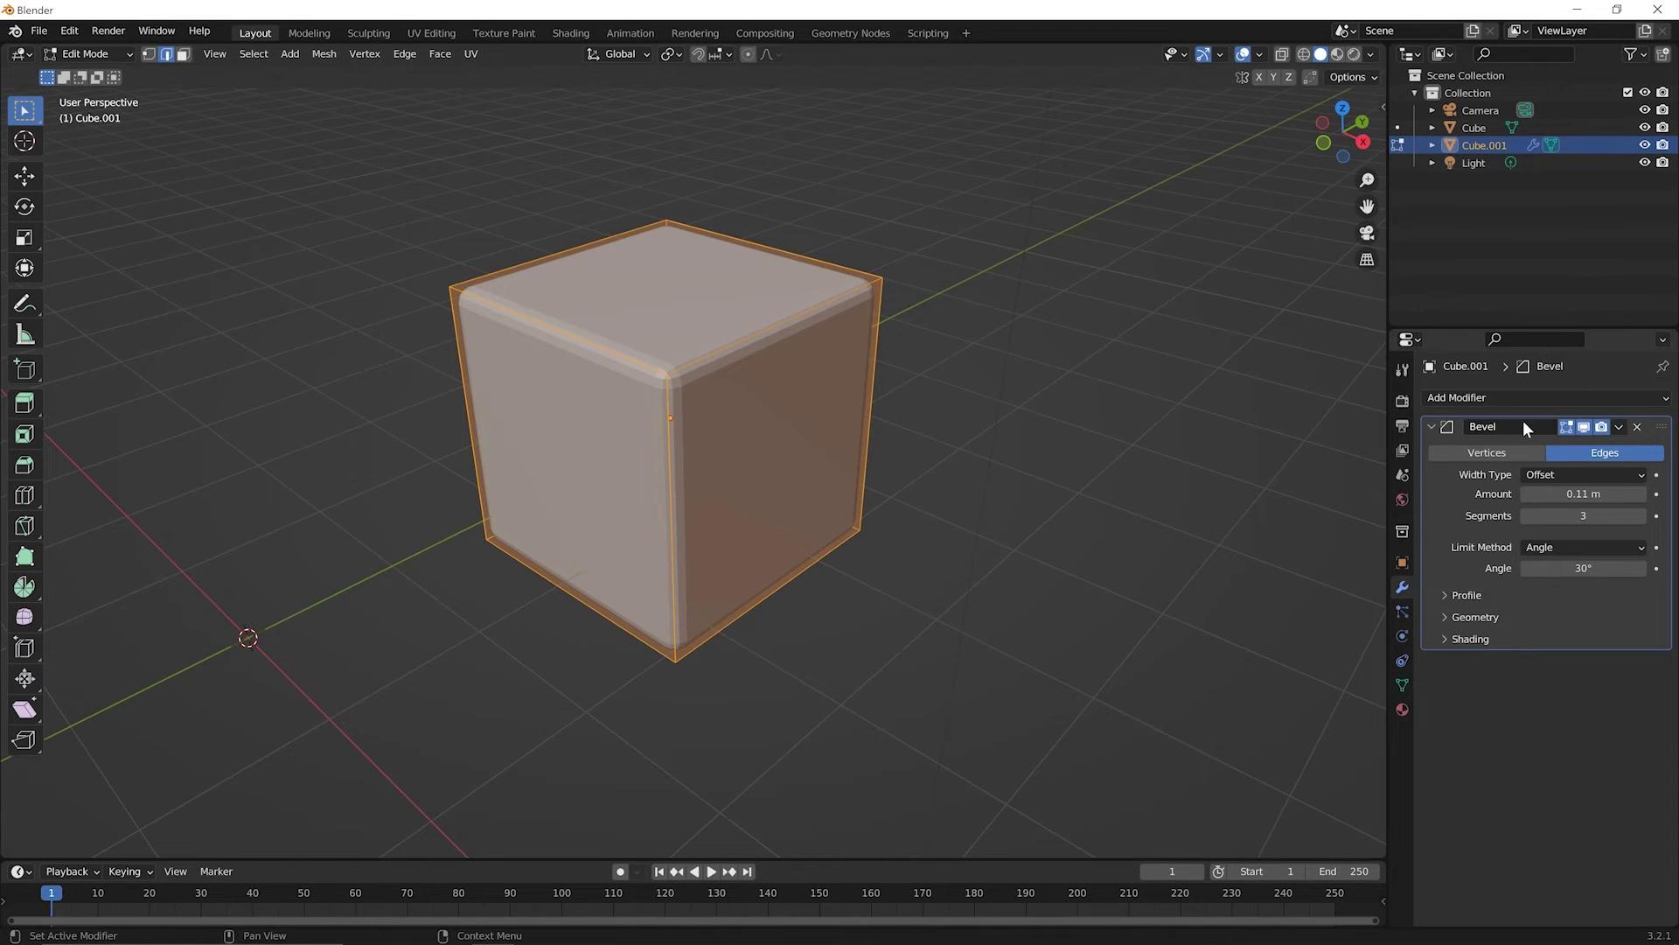
left_click(1584, 427)
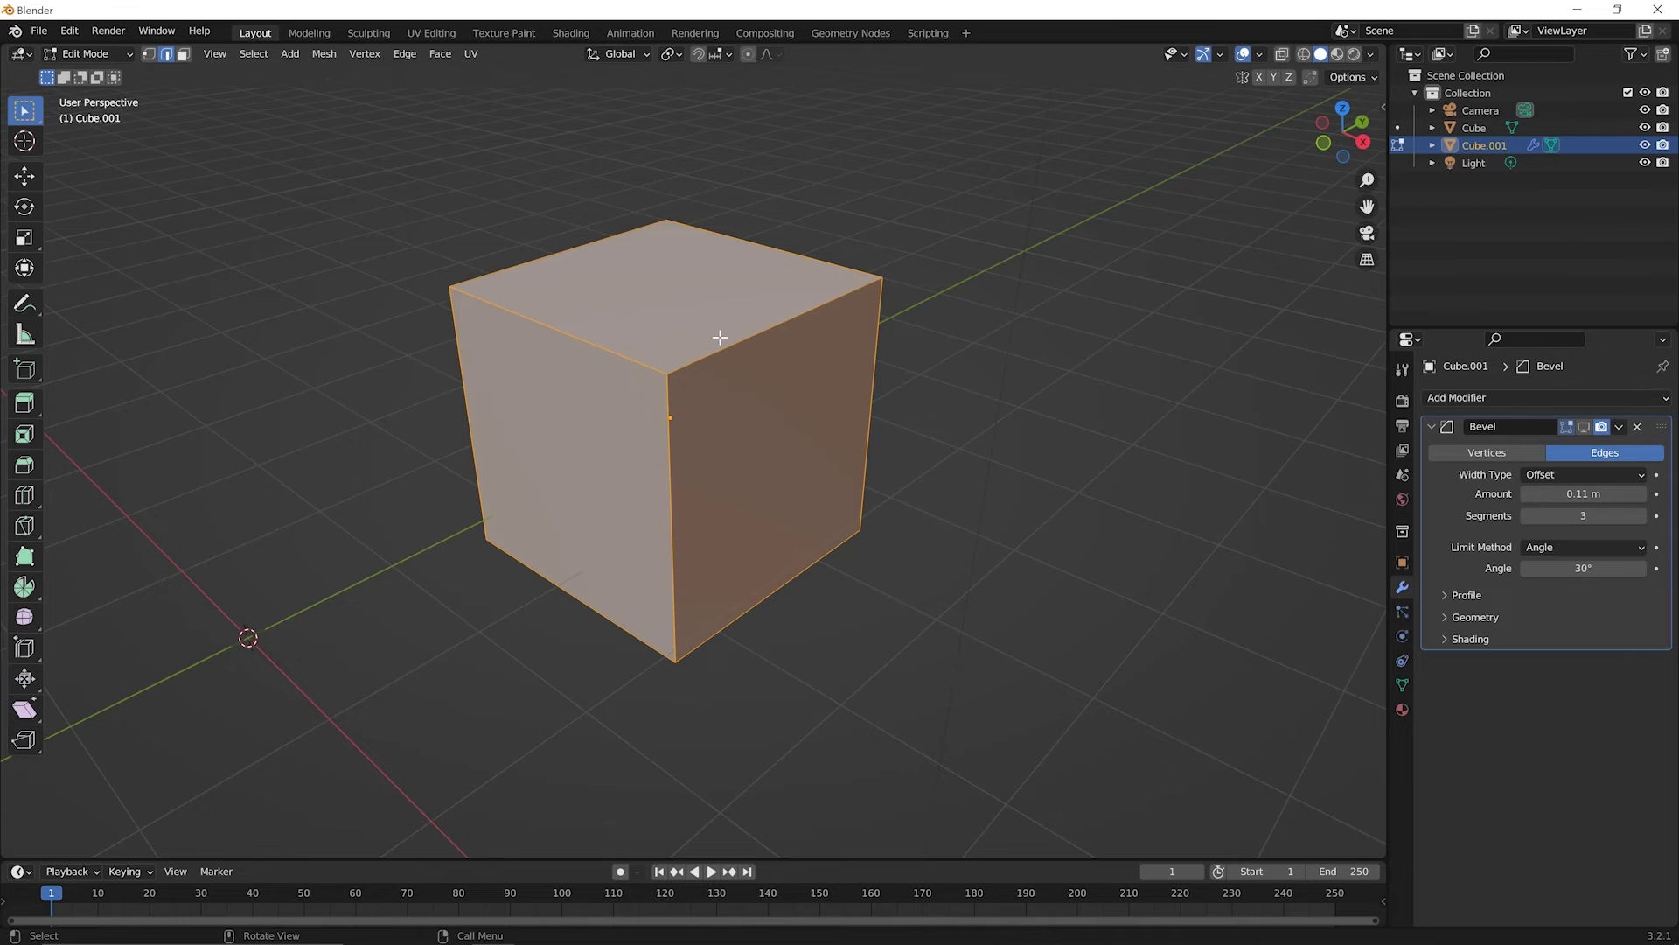
left_click(1583, 427)
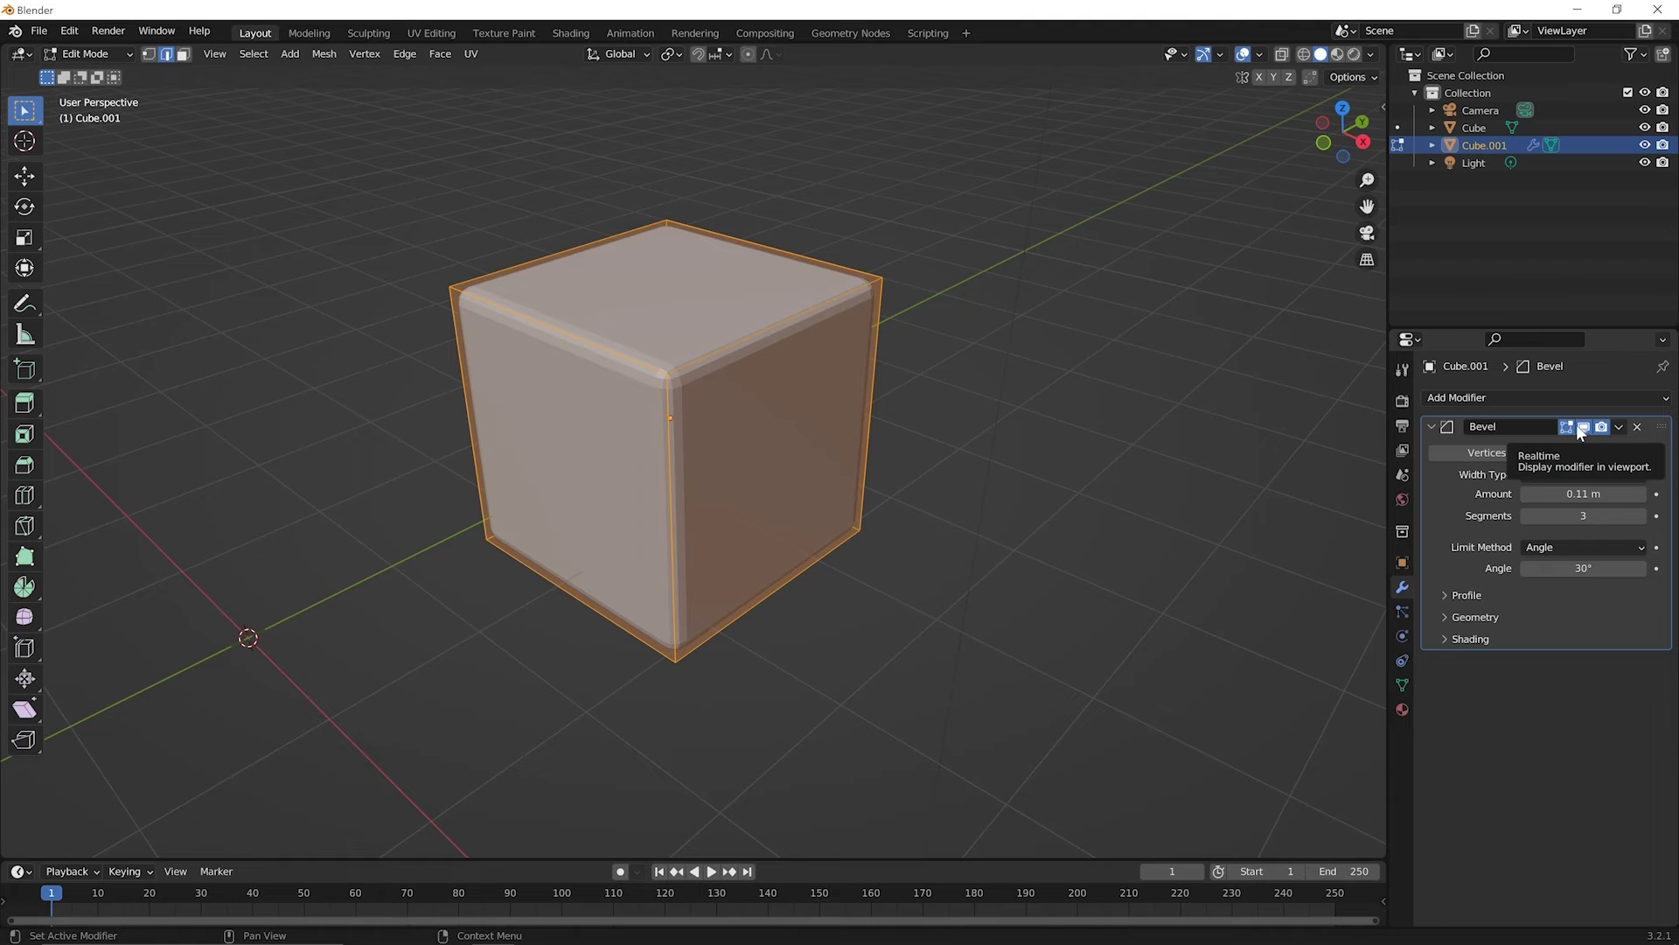
middle_click_drag(855, 464, 854, 498)
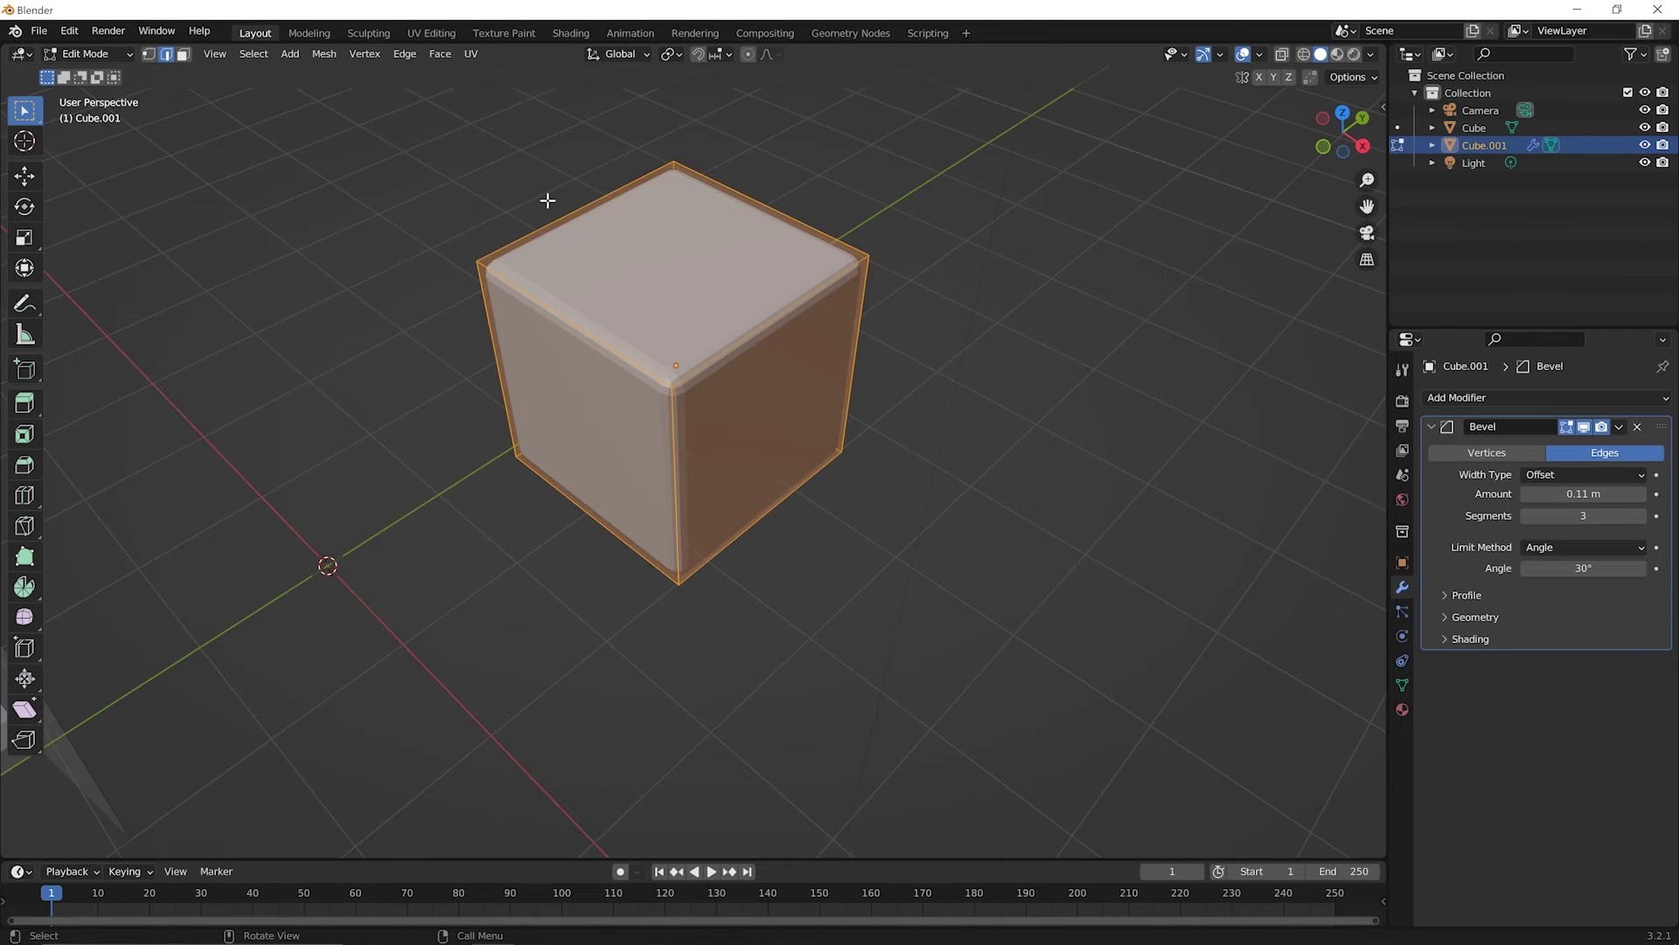
- Subdivide the cube's front-right and top-left top edges
left_click(521, 168)
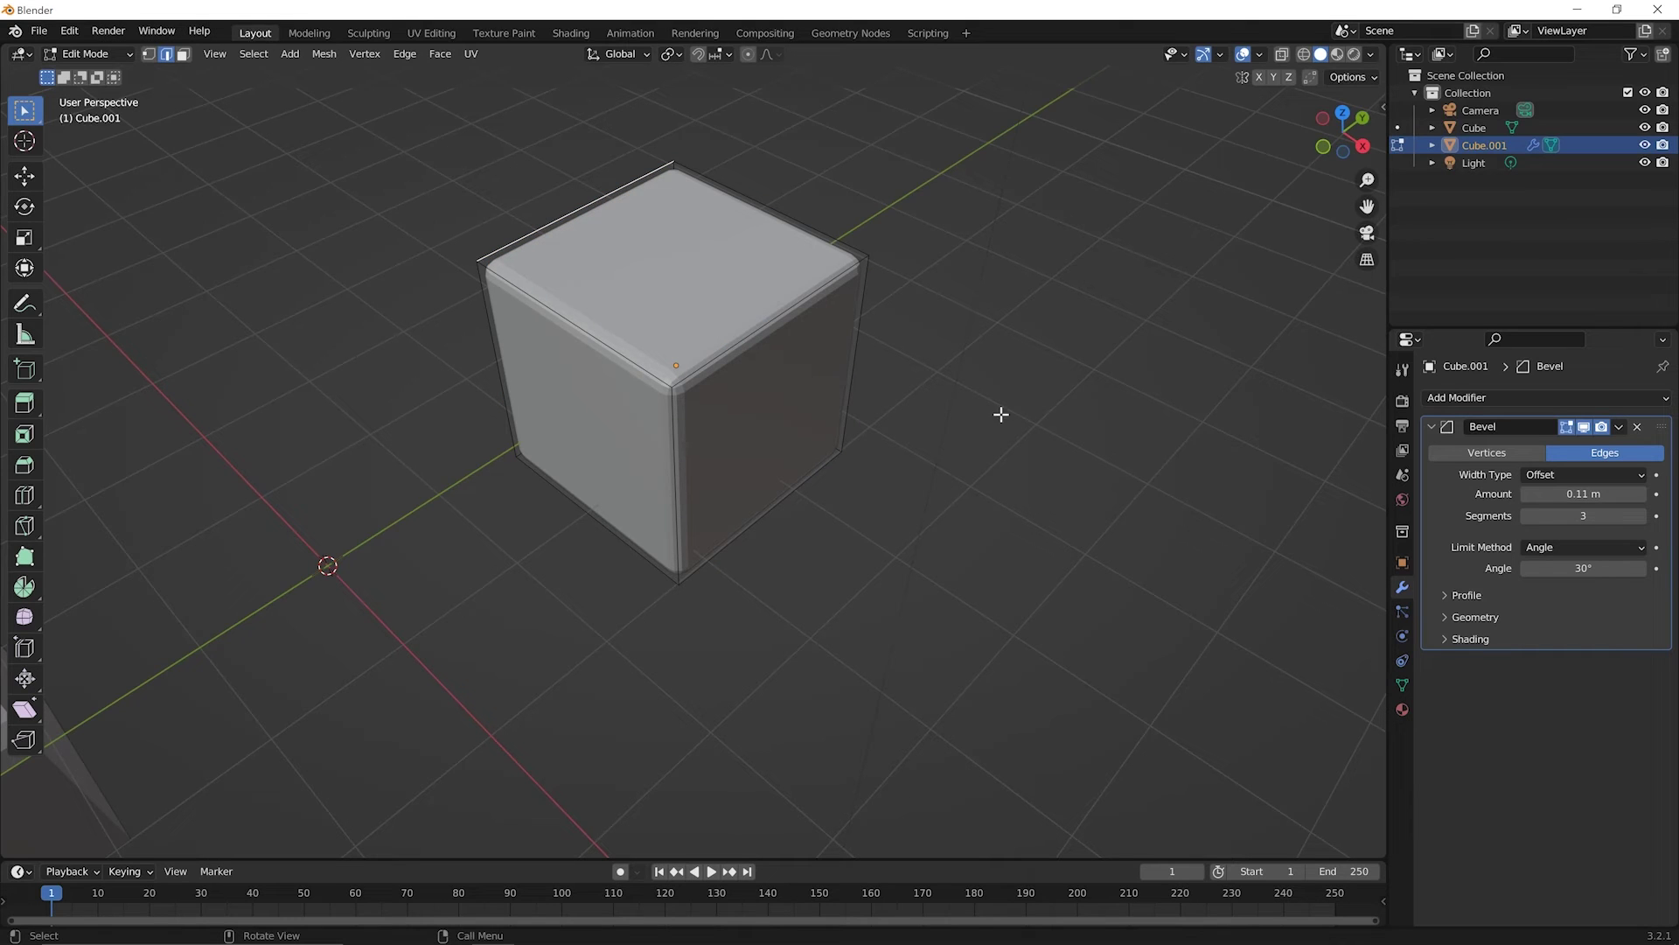
left_click(793, 306)
left_click(568, 214, "shift")
right_click(567, 213)
left_click(568, 213)
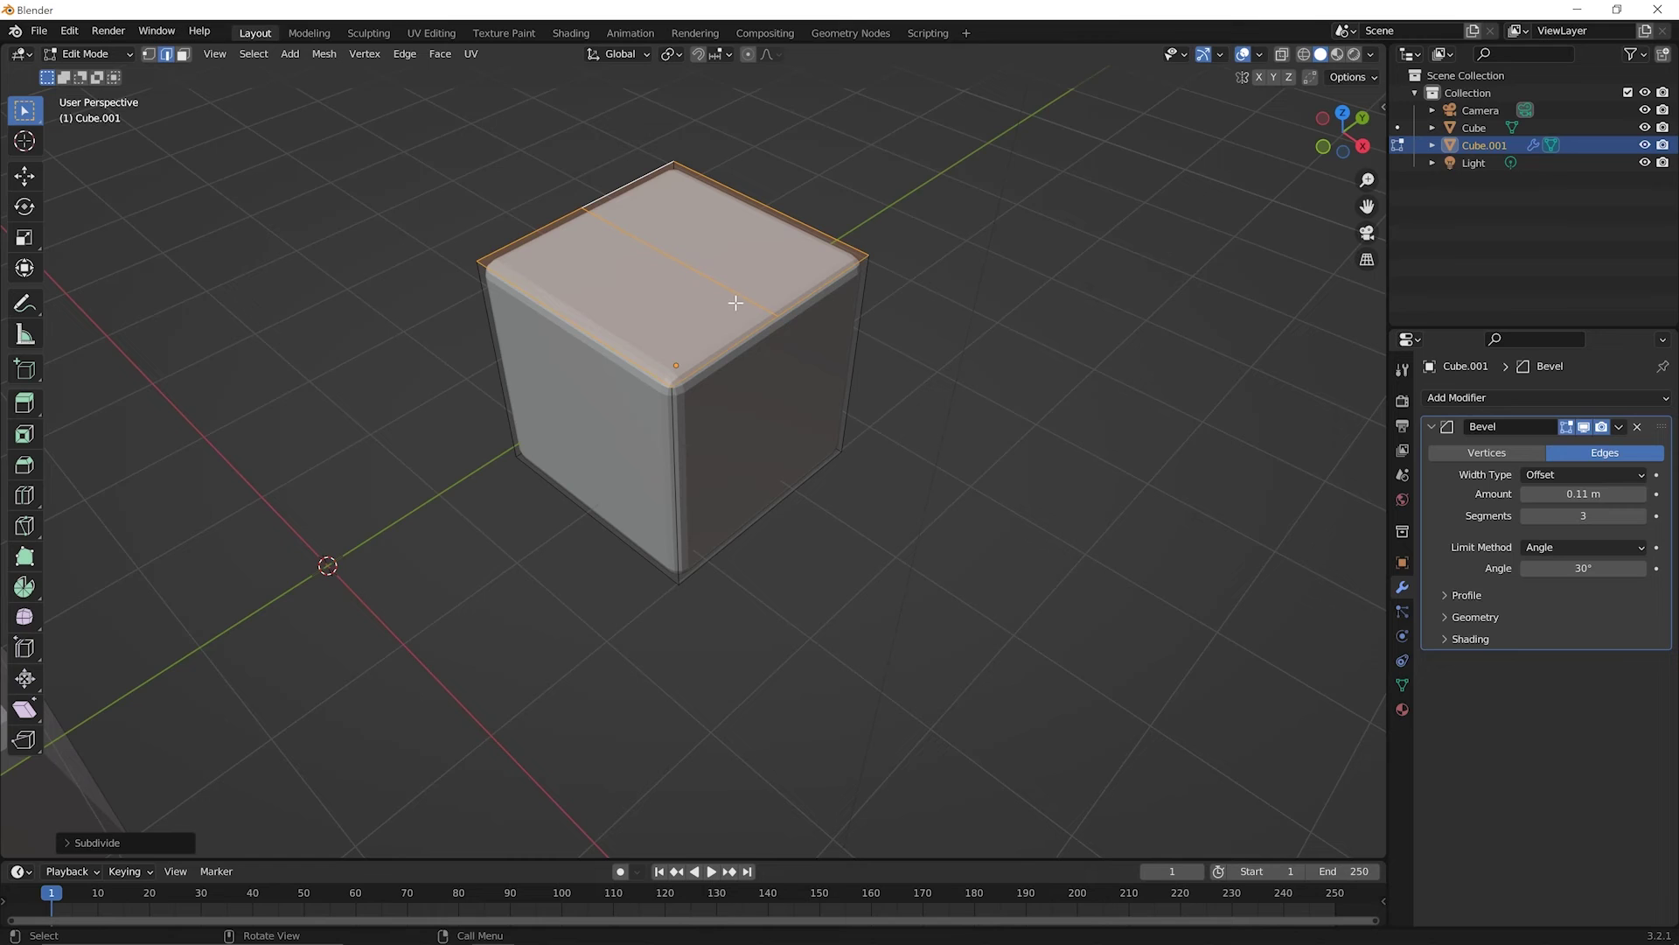
- Raise the new middle edge about 0.68 m straight up along Z into a roof peak
left_click(509, 143)
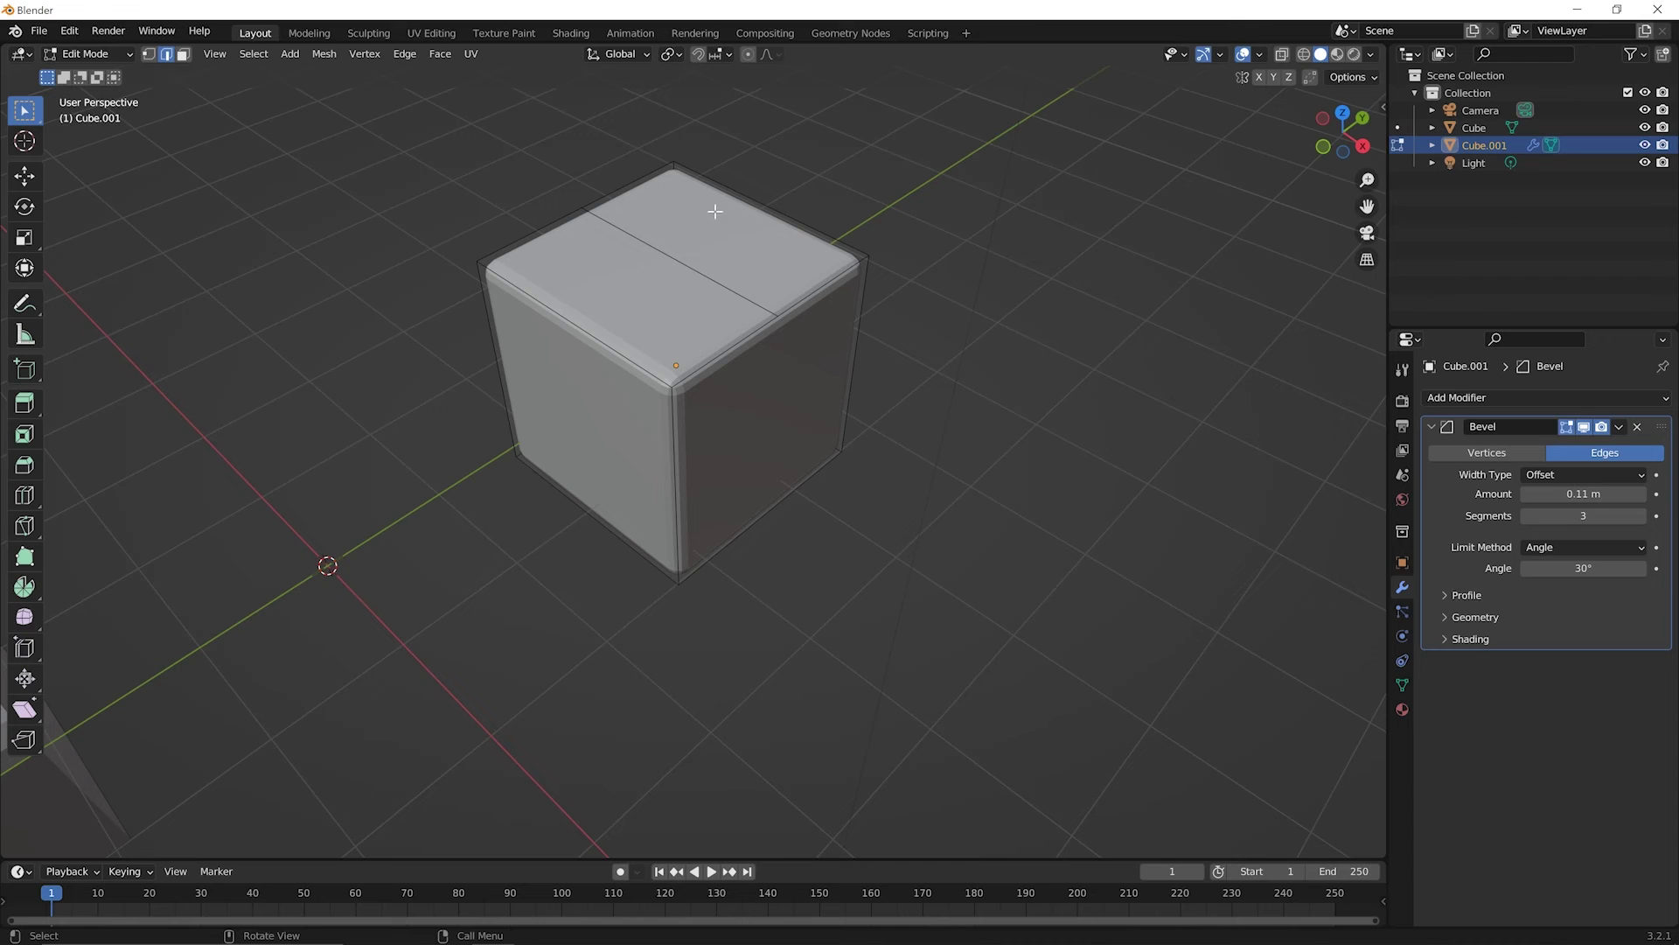
left_click(681, 262)
key("g")
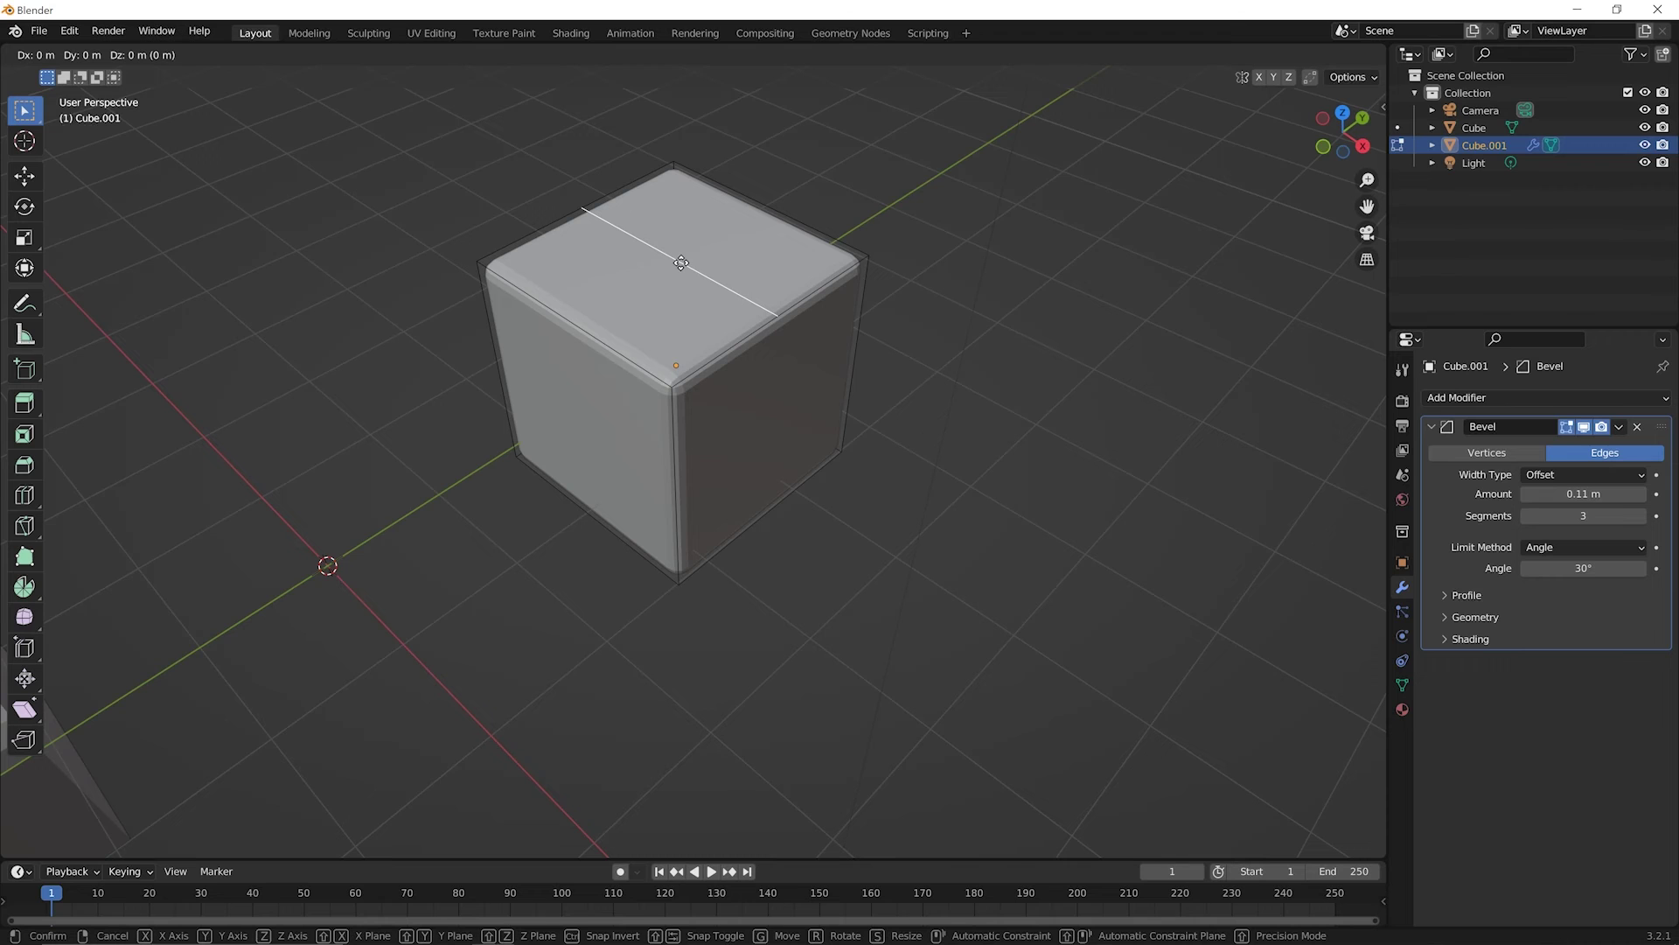
key("z")
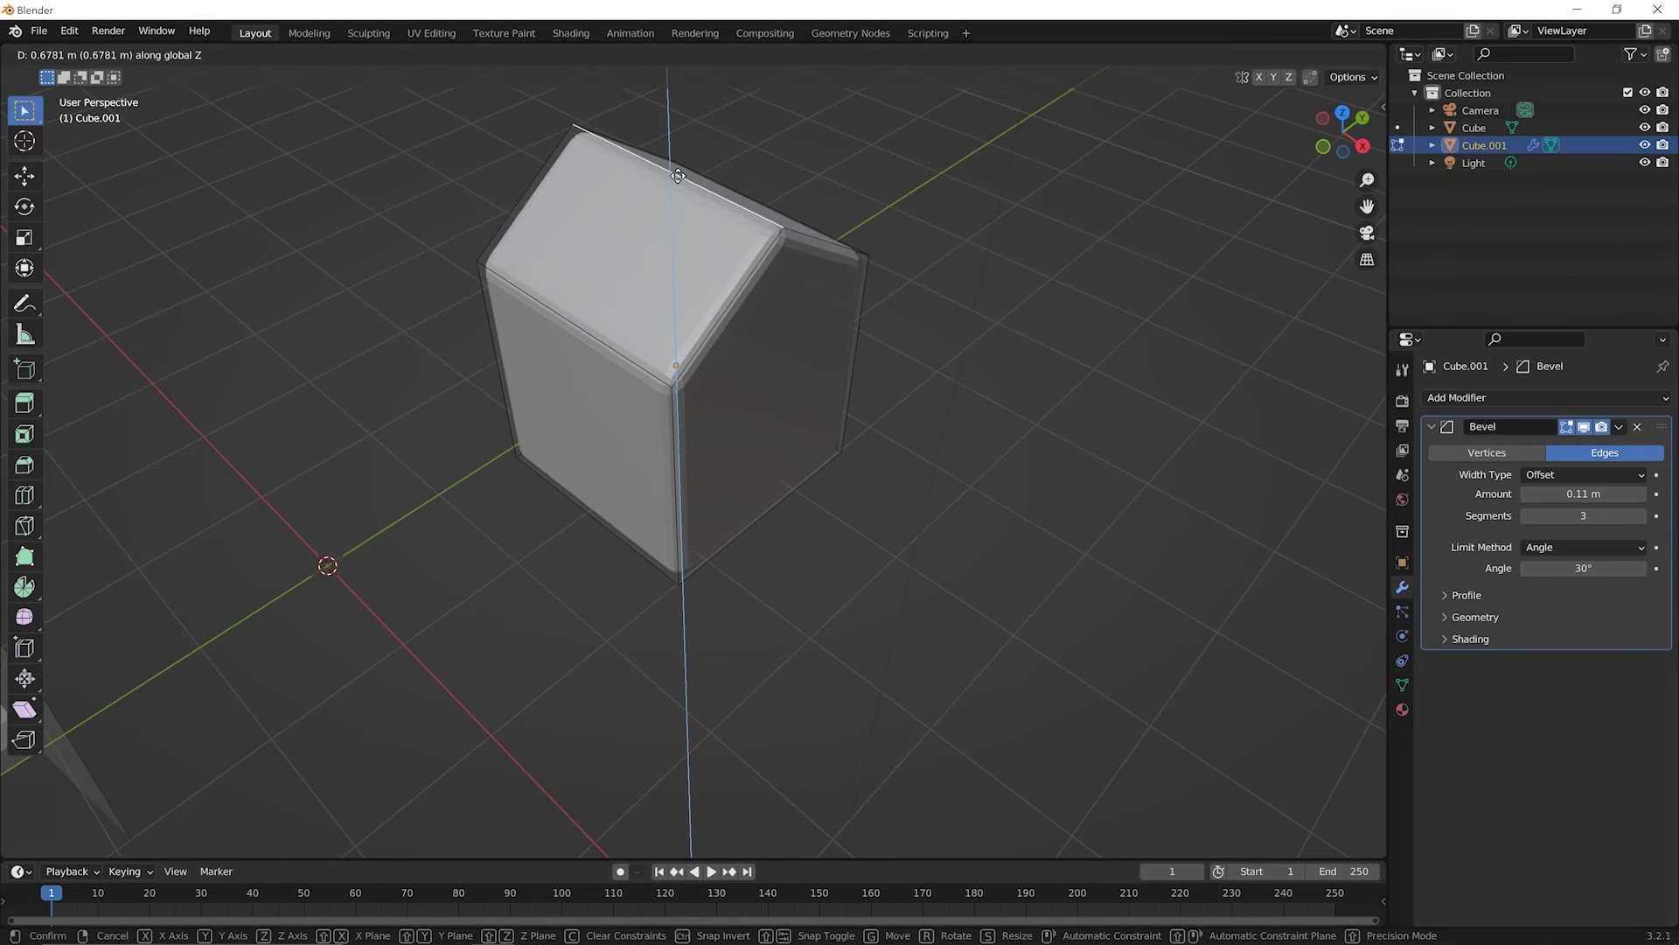
left_click(677, 176)
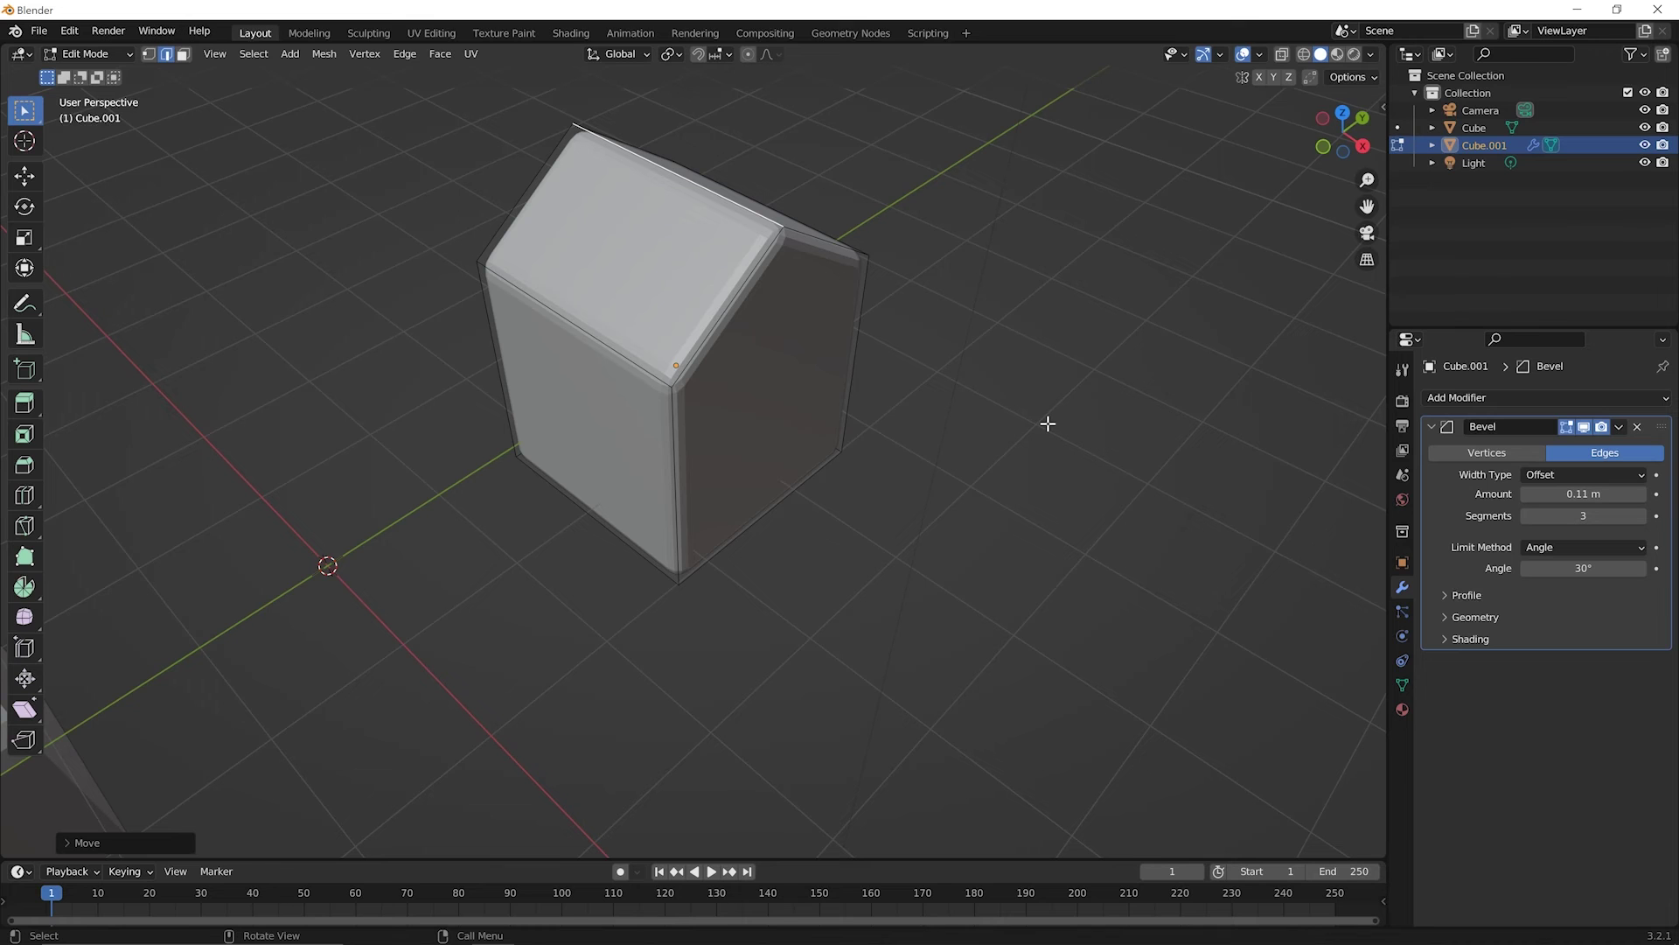
key("Tab")
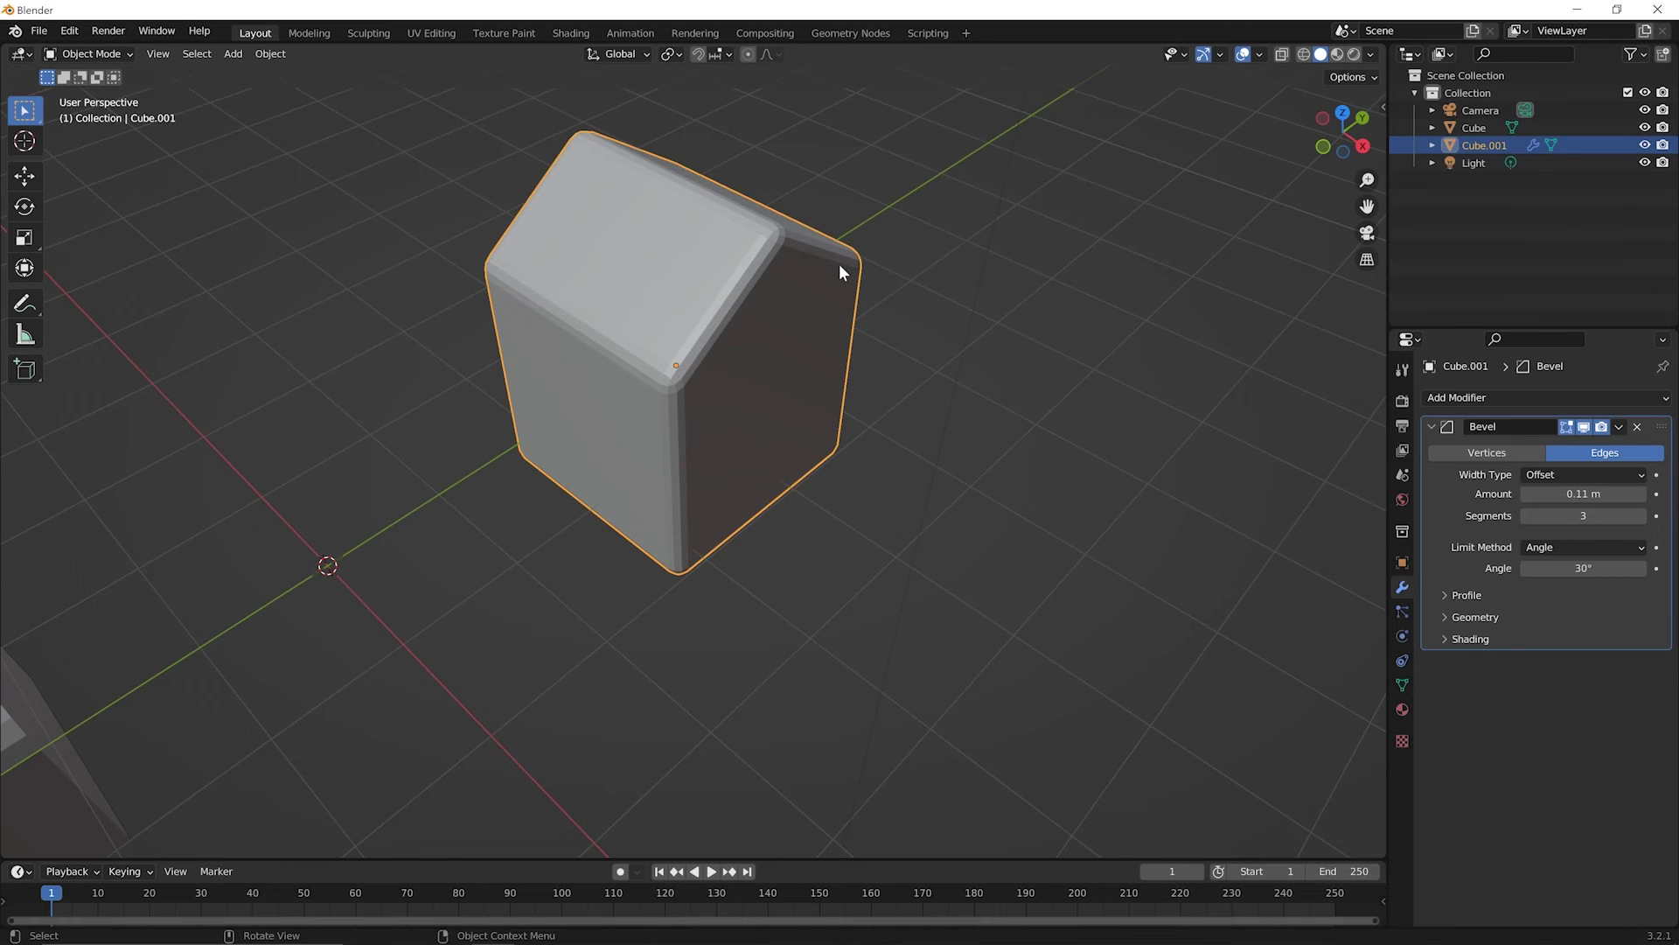
- Orbit and pan the view to inspect the beveled house shape
middle_click_drag(838, 264, 760, 255)
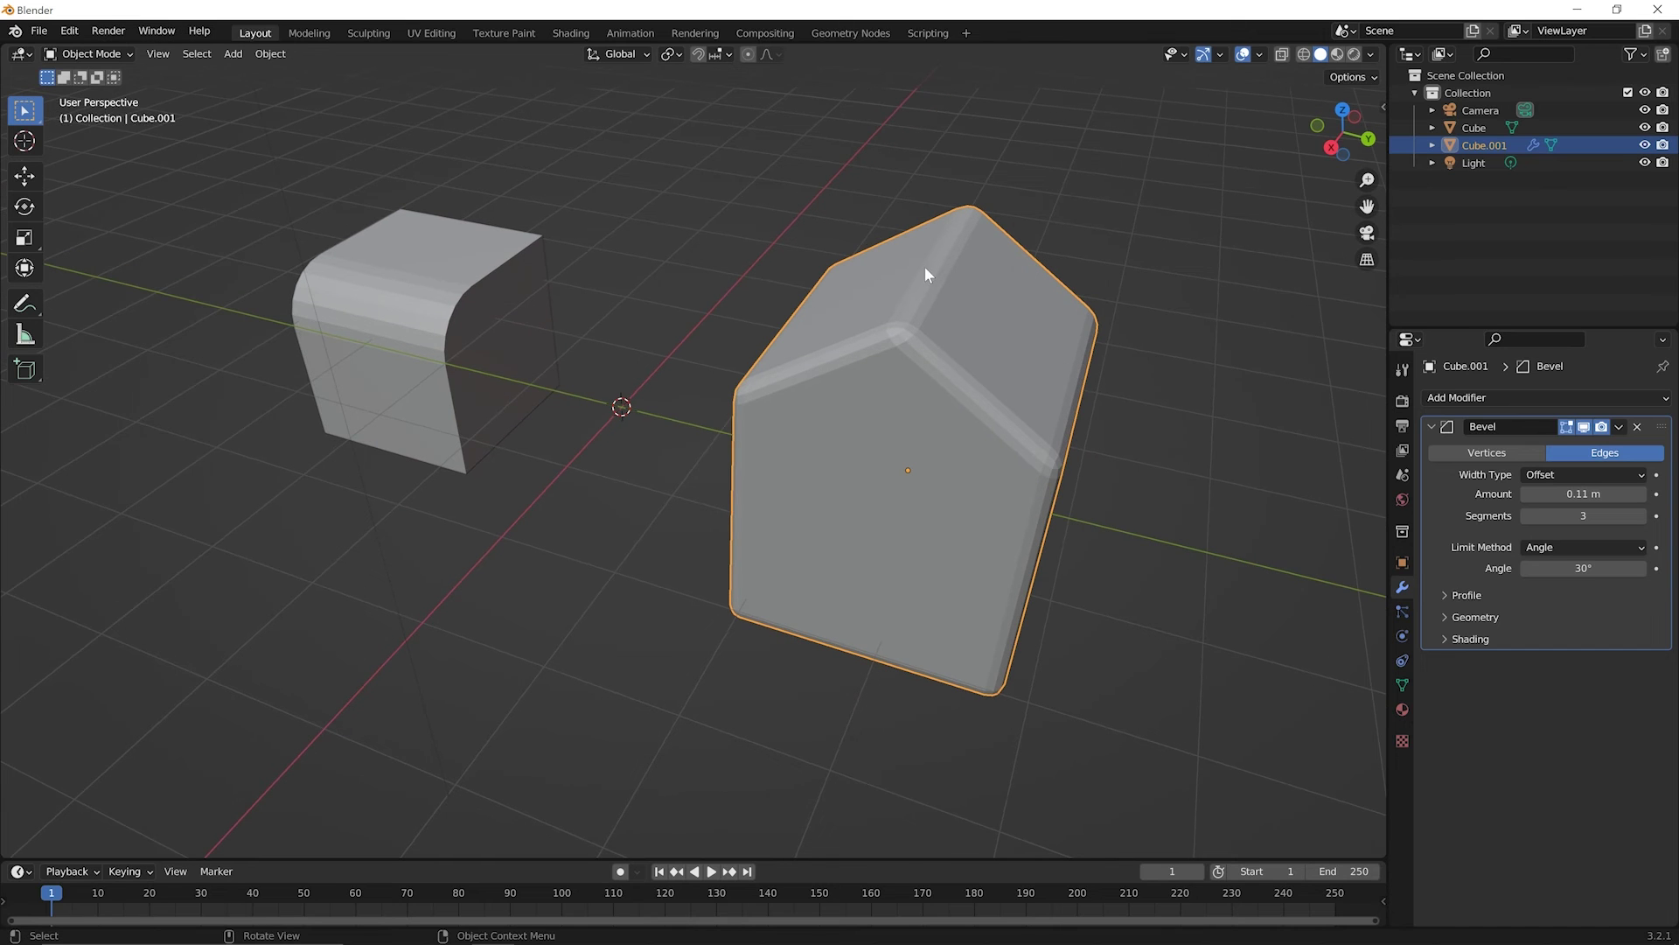
middle_click_drag(899, 364, 996, 364)
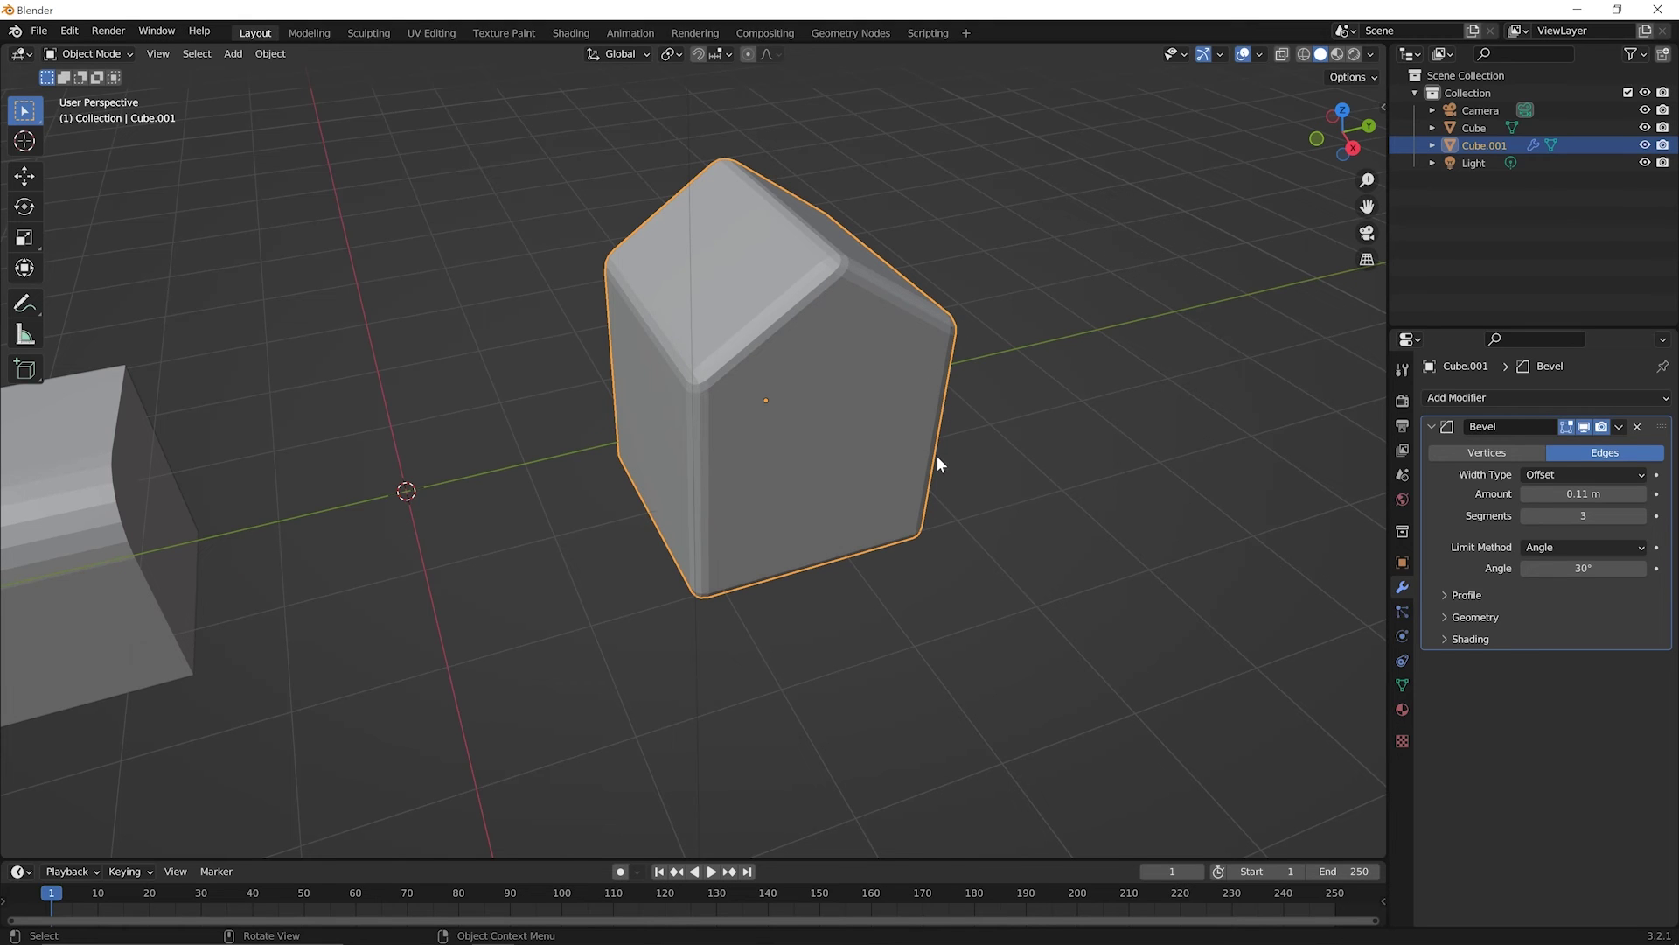
middle_click_drag(643, 546, 701, 513, "shift")
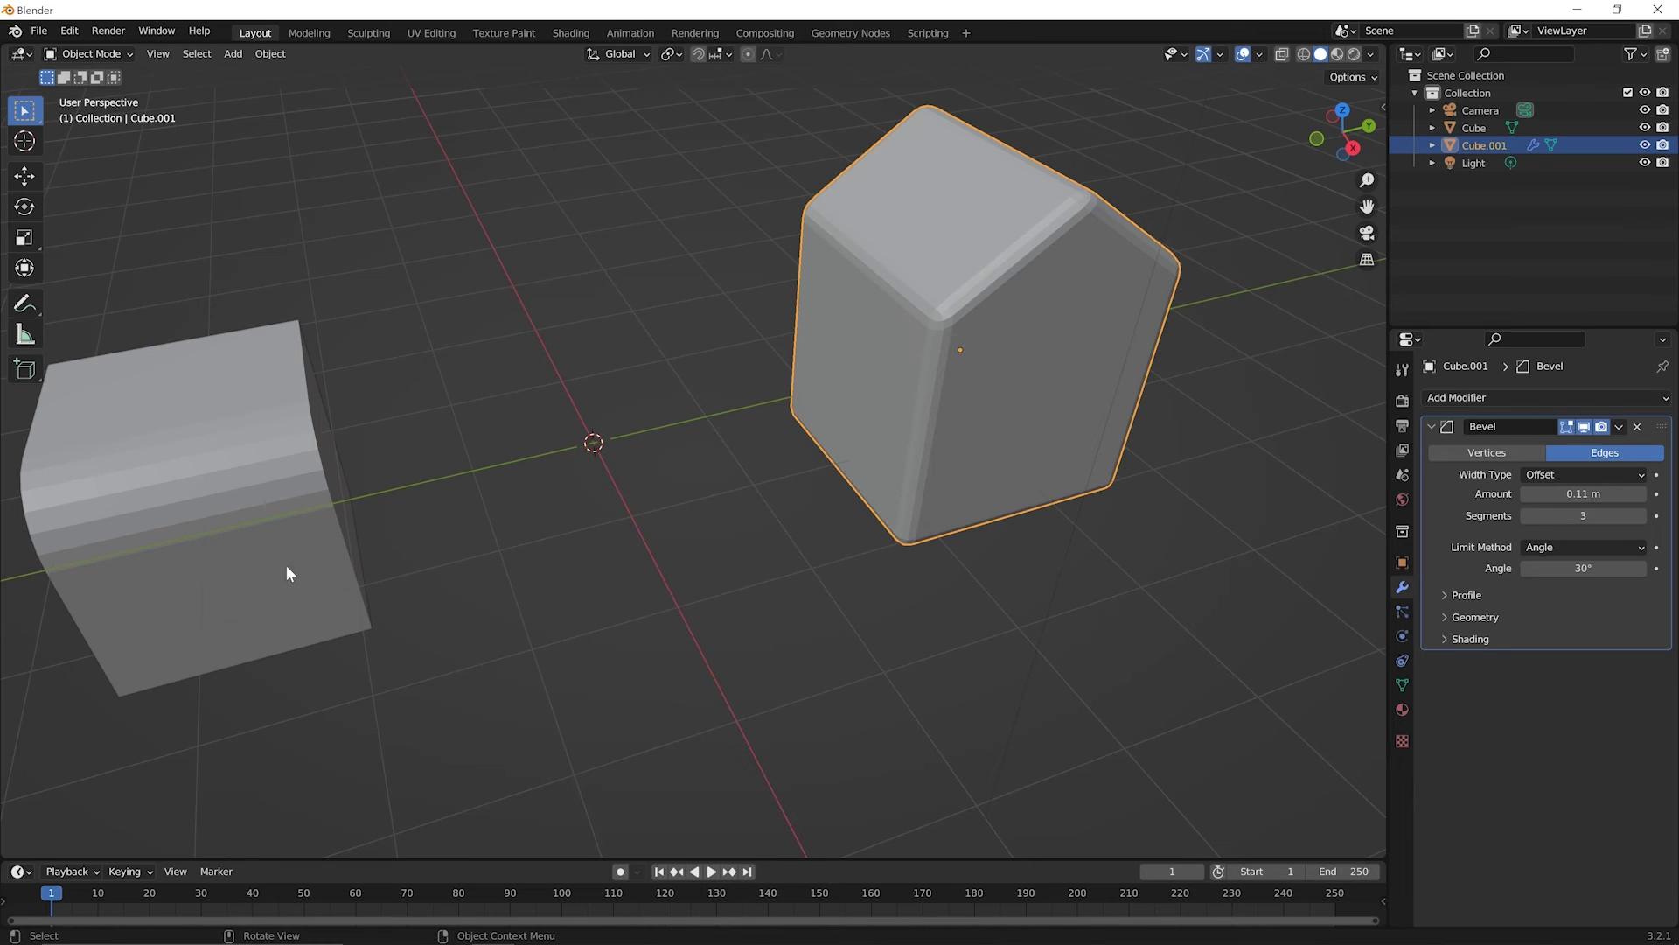
middle_click_drag(1090, 365, 866, 480)
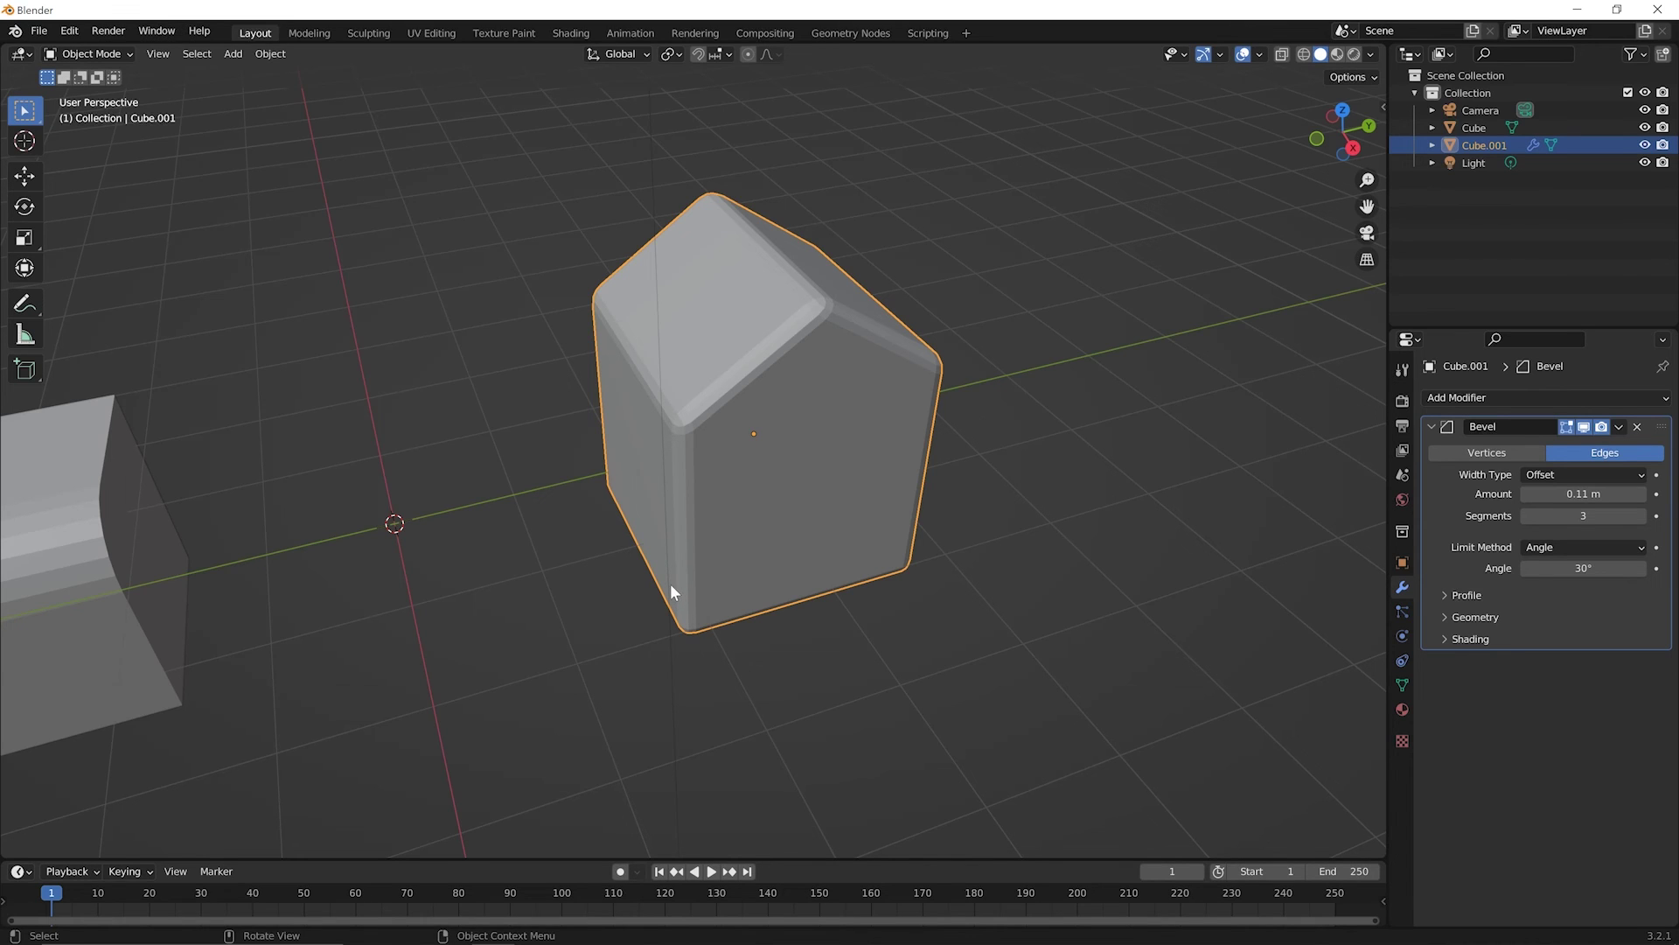
left_click(1641, 516)
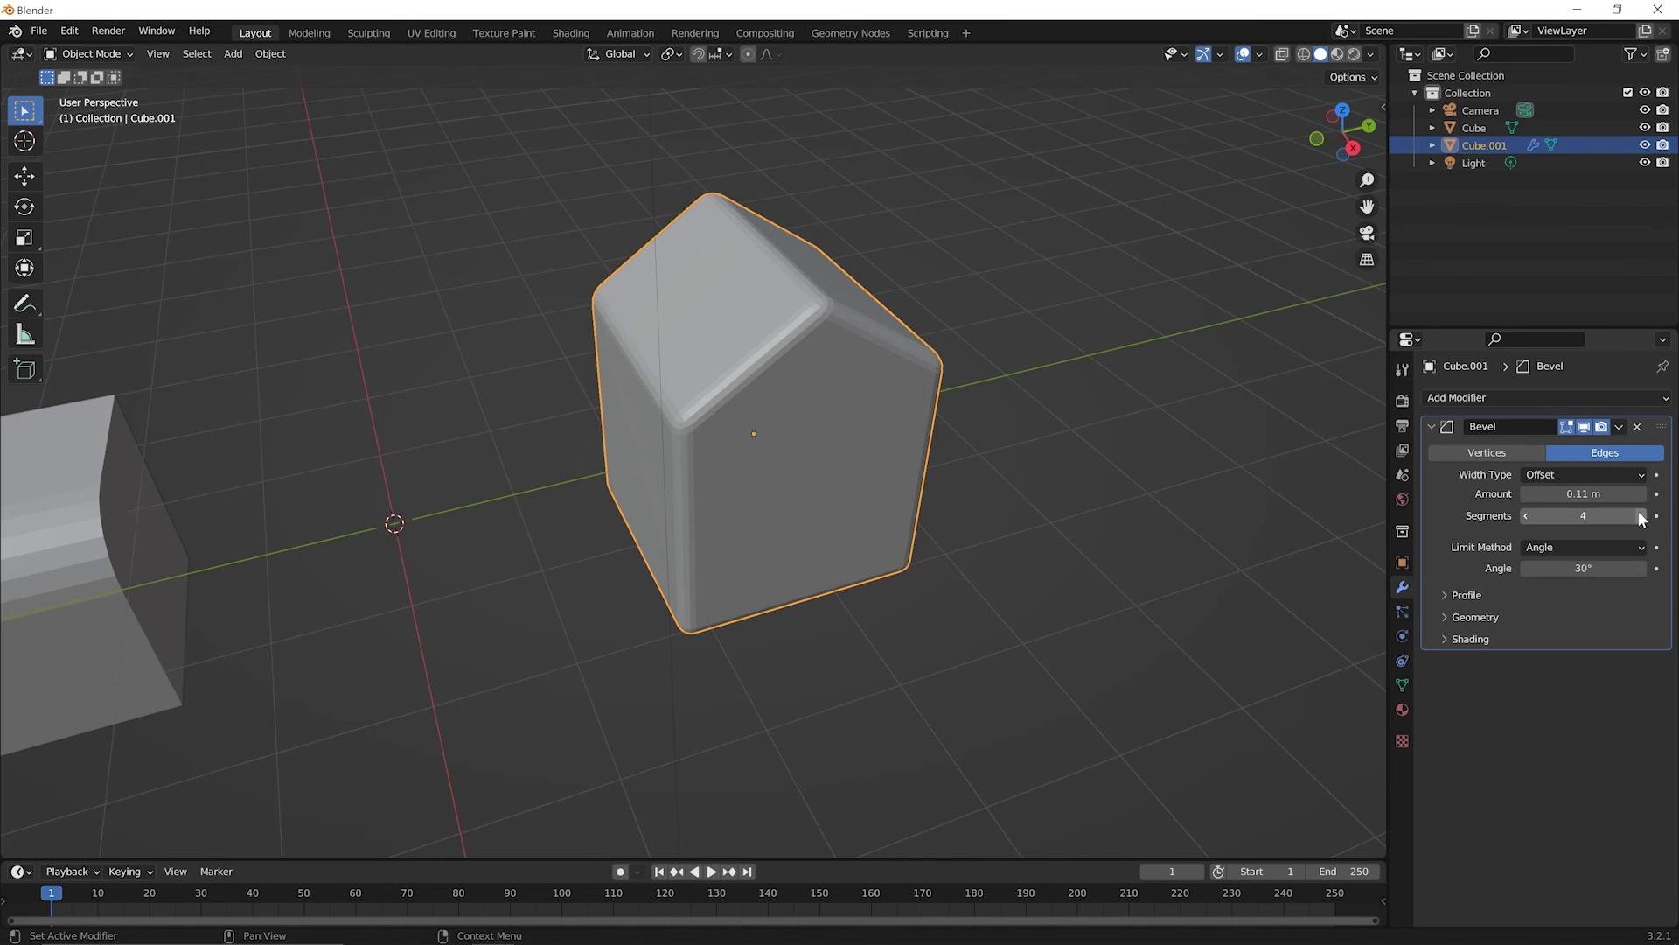
left_click(1641, 516)
left_click(1641, 516)
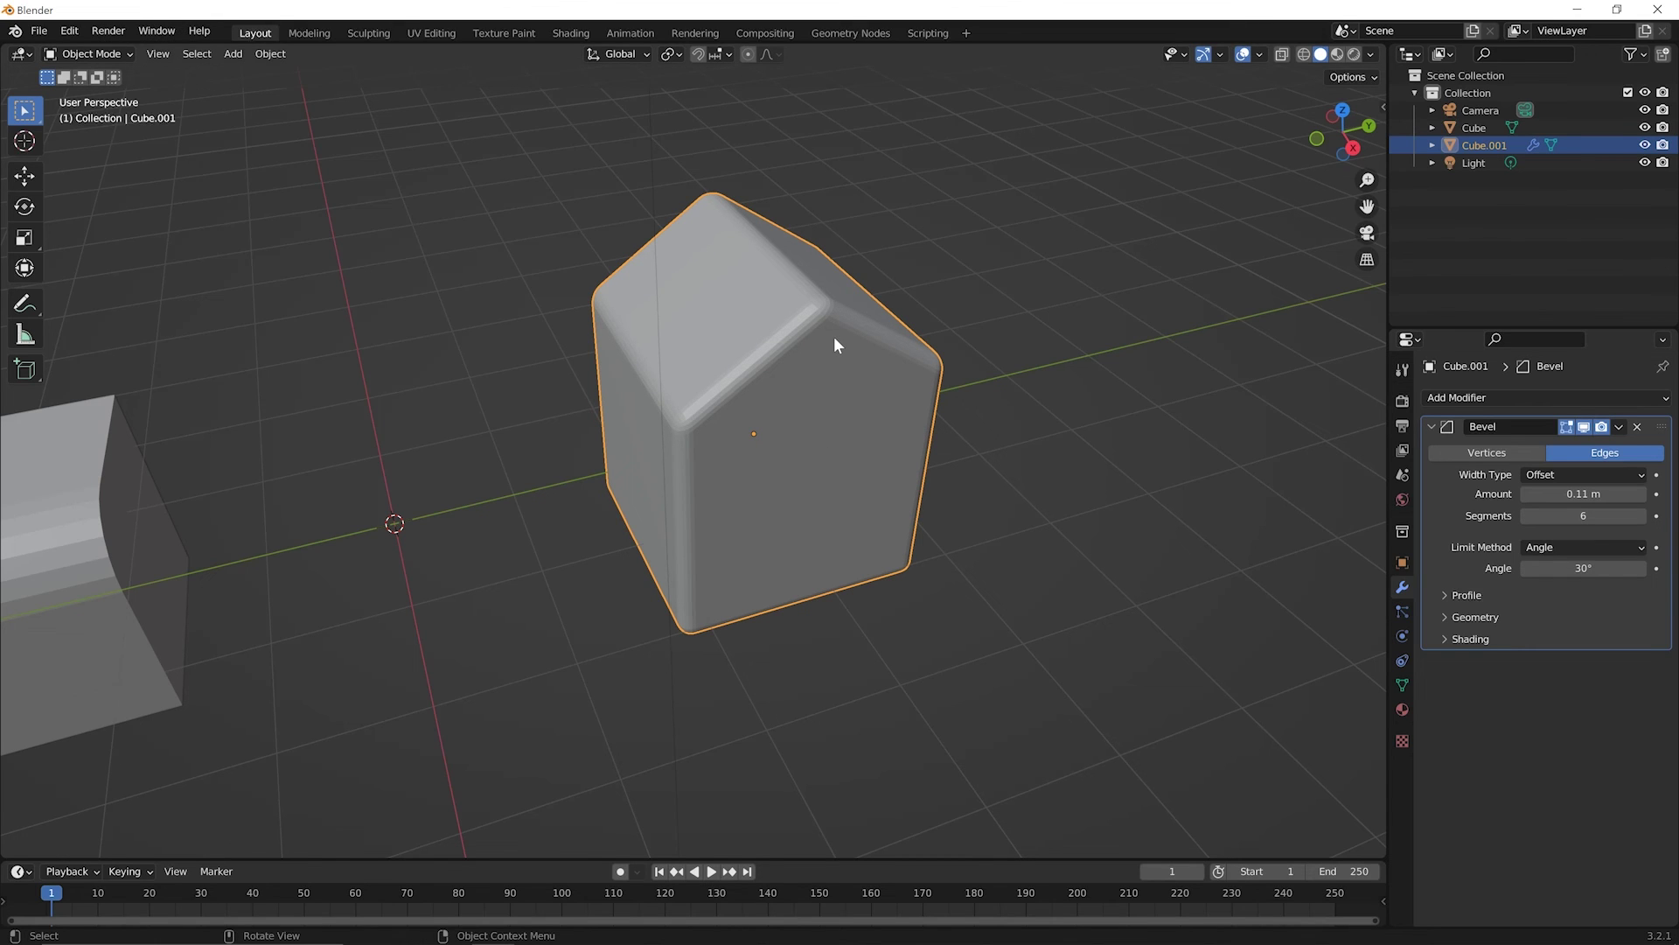
left_click(1527, 516)
left_click(1525, 515)
left_click(1524, 514)
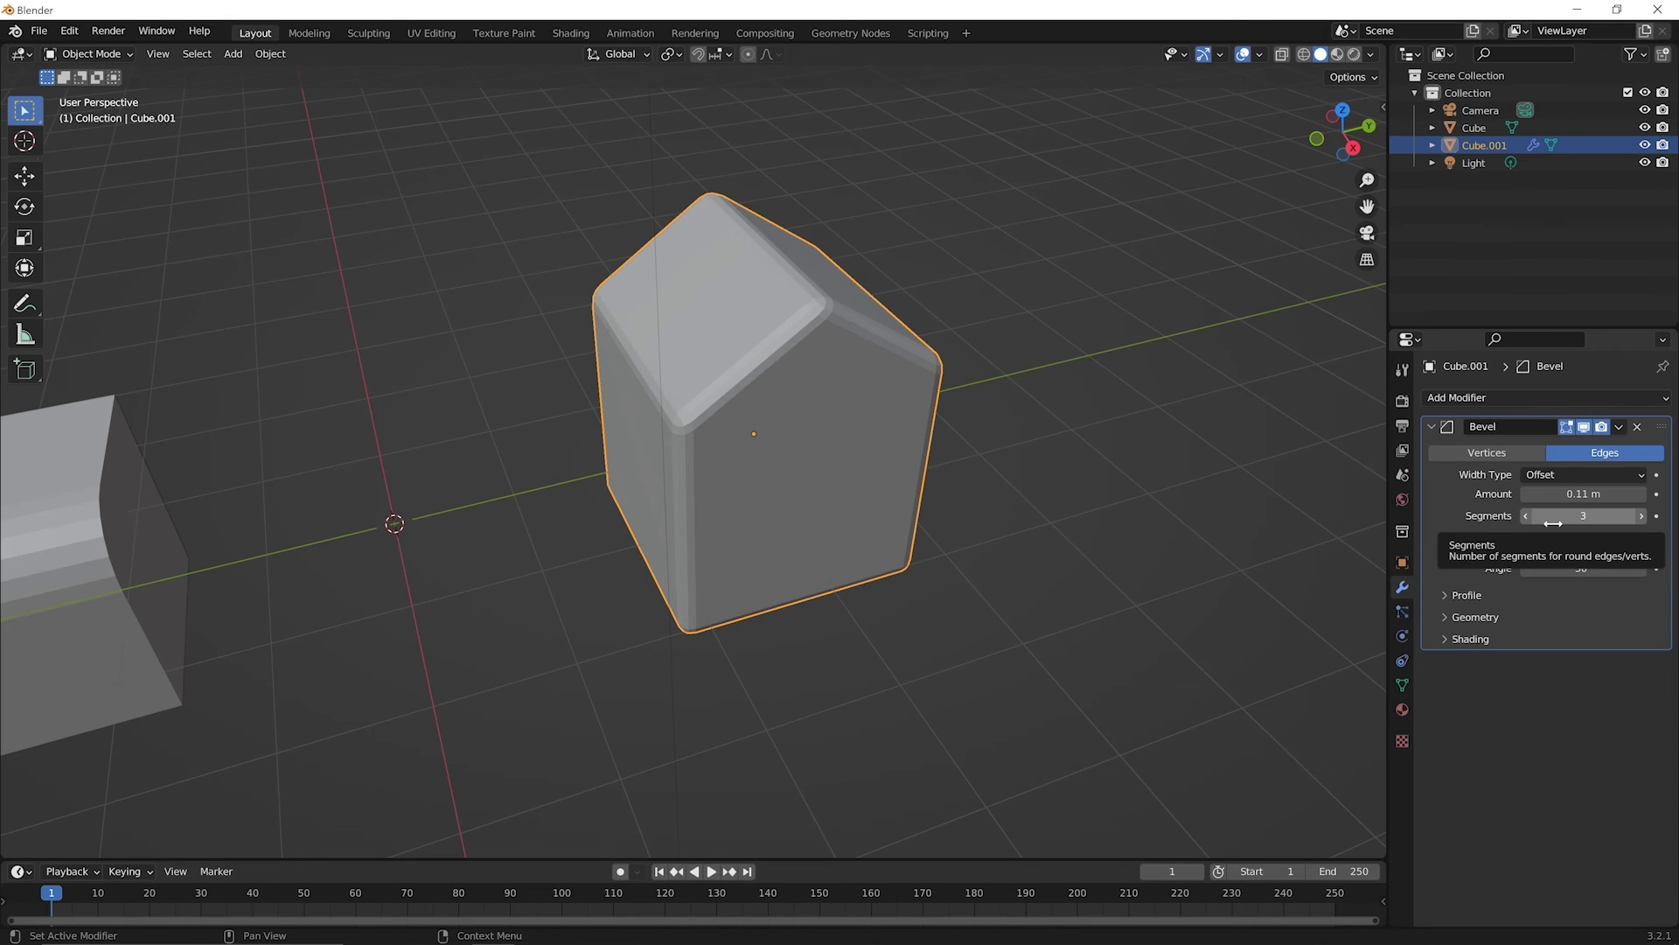
left_click(79, 477)
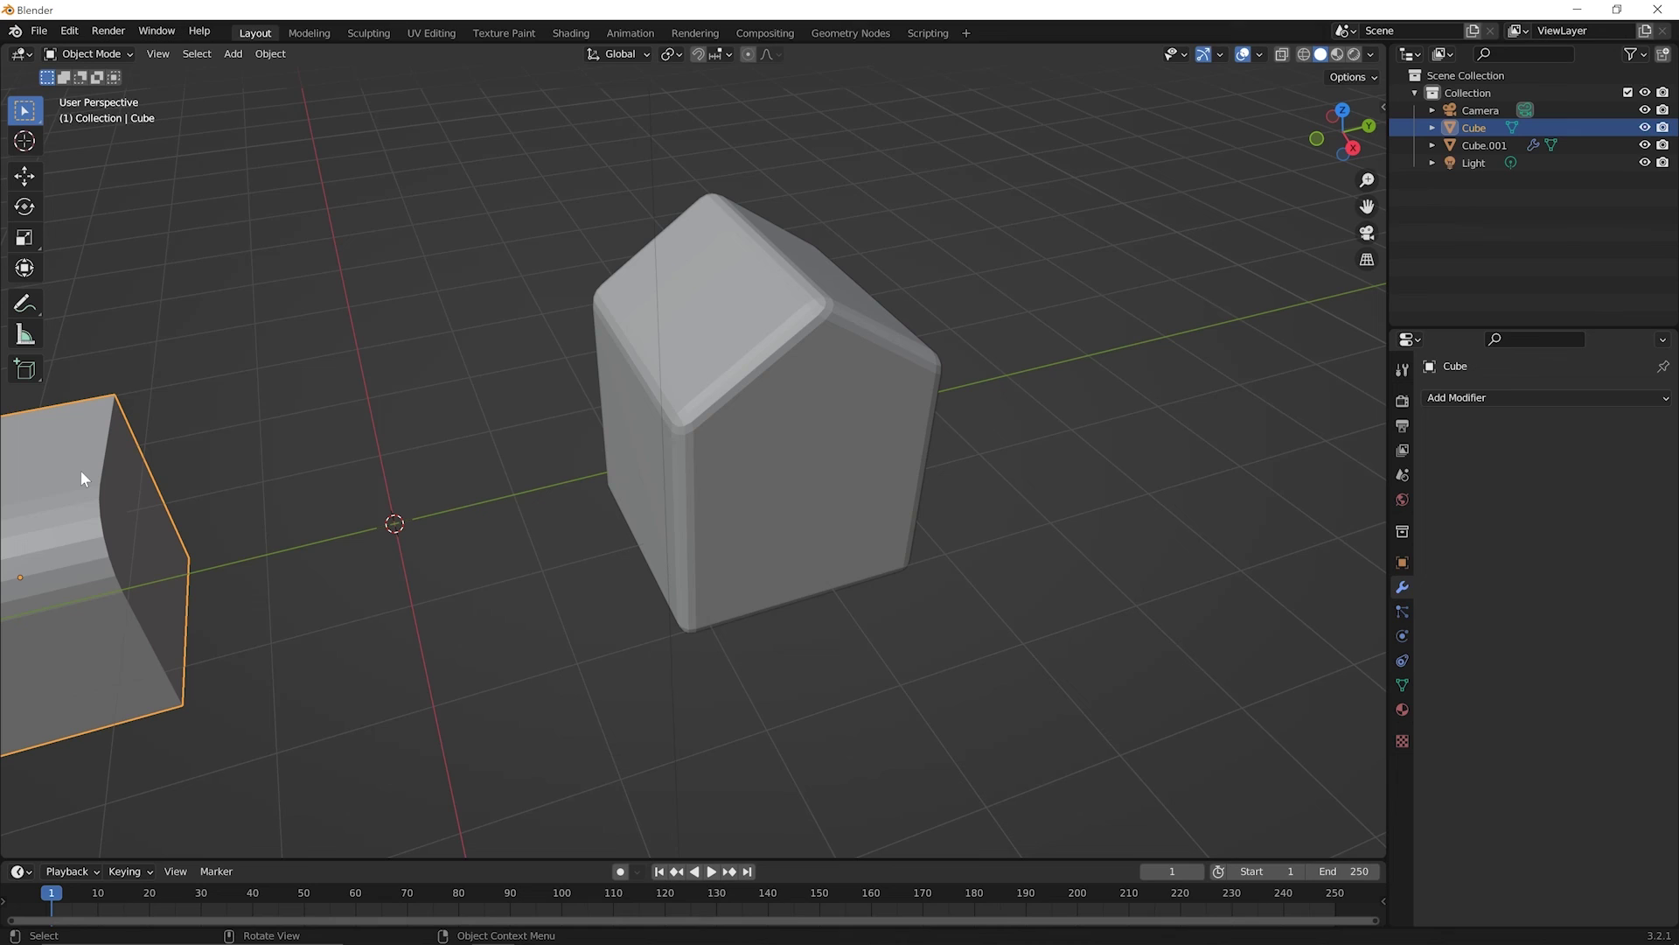
- Delete the original Cube and select the house object, Cube.001
key("x")
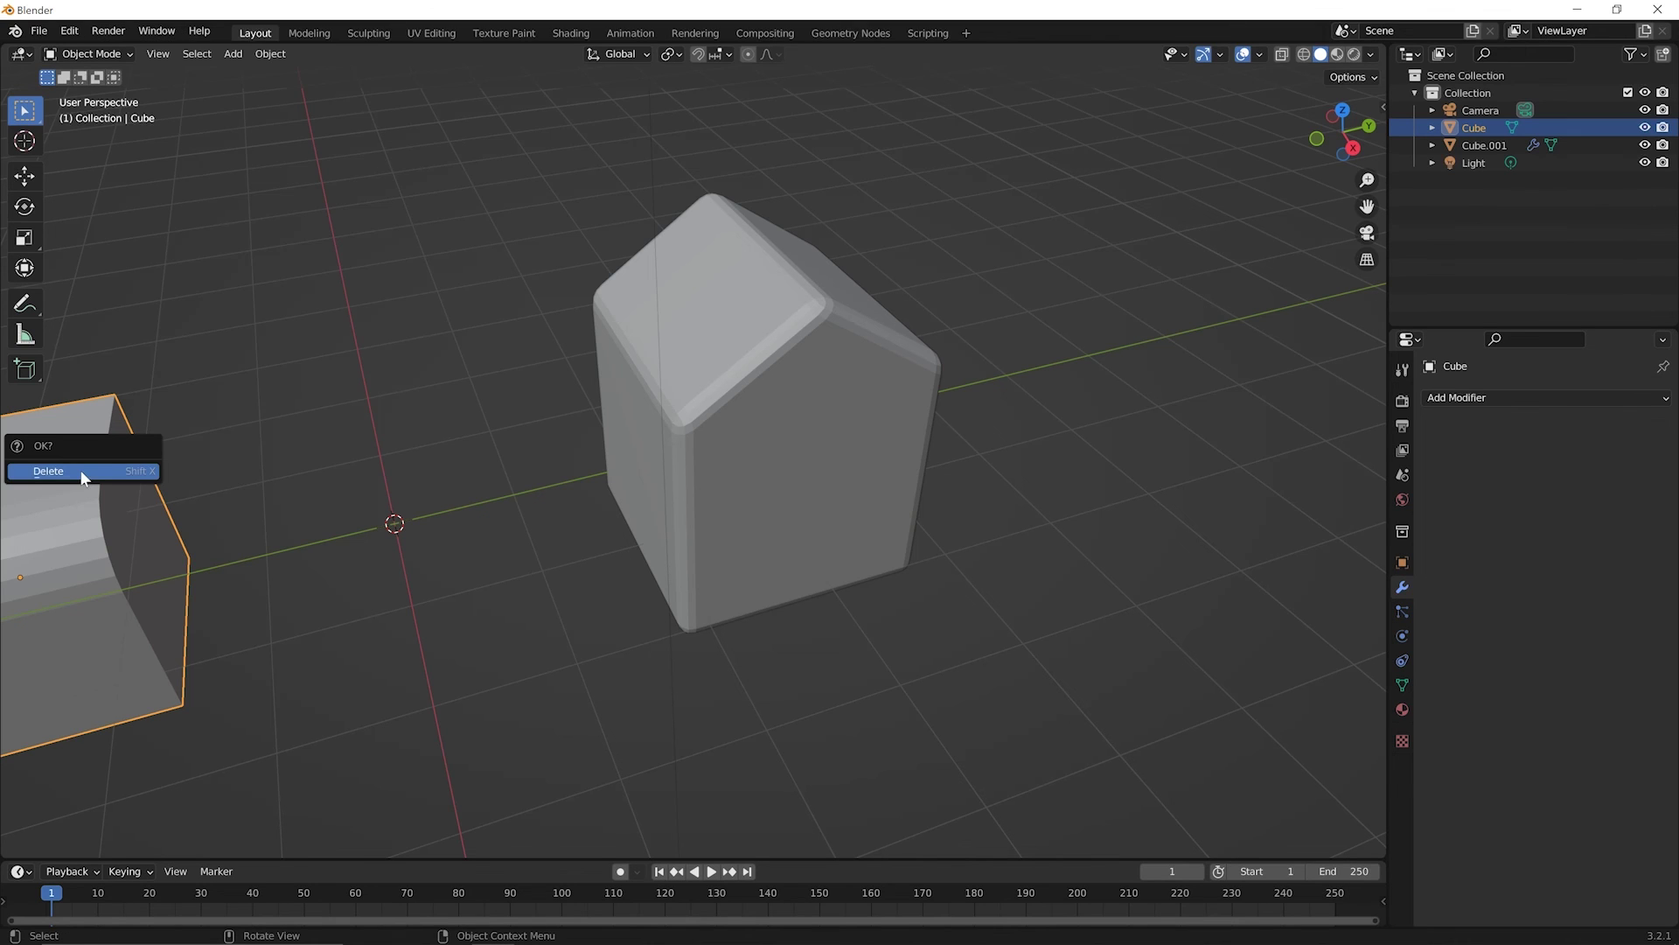
left_click(84, 478)
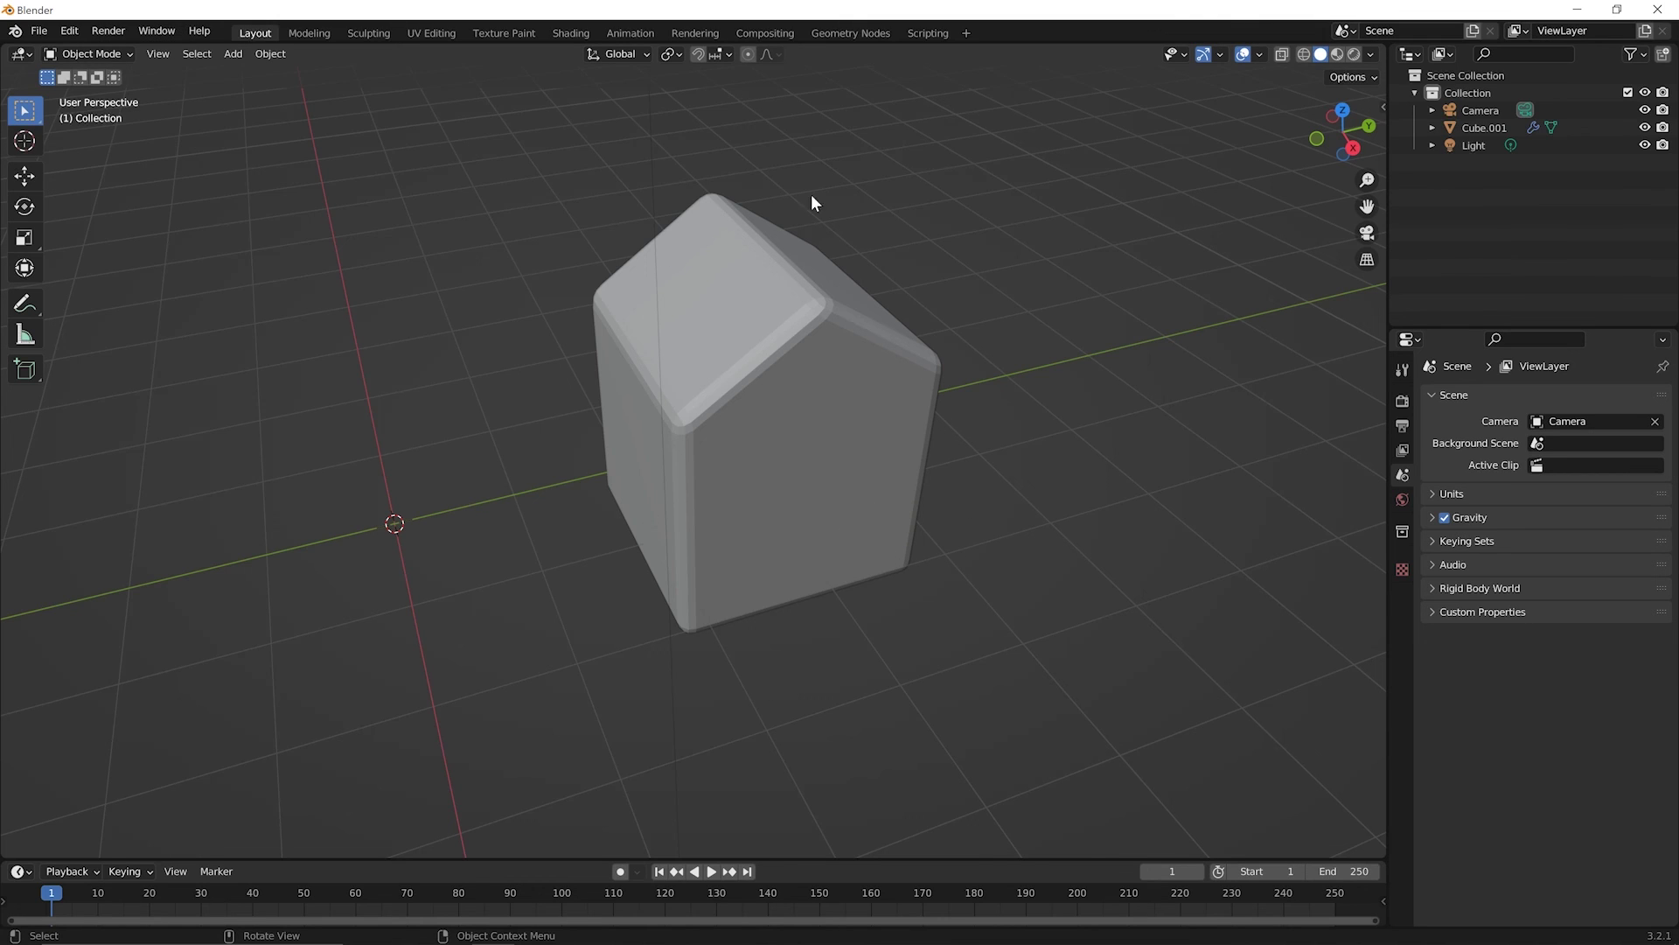
left_click(705, 307)
- Select Cube.001, inspect its unbeveled mesh in Edit Mode, then return to Object Mode
left_click(805, 453)
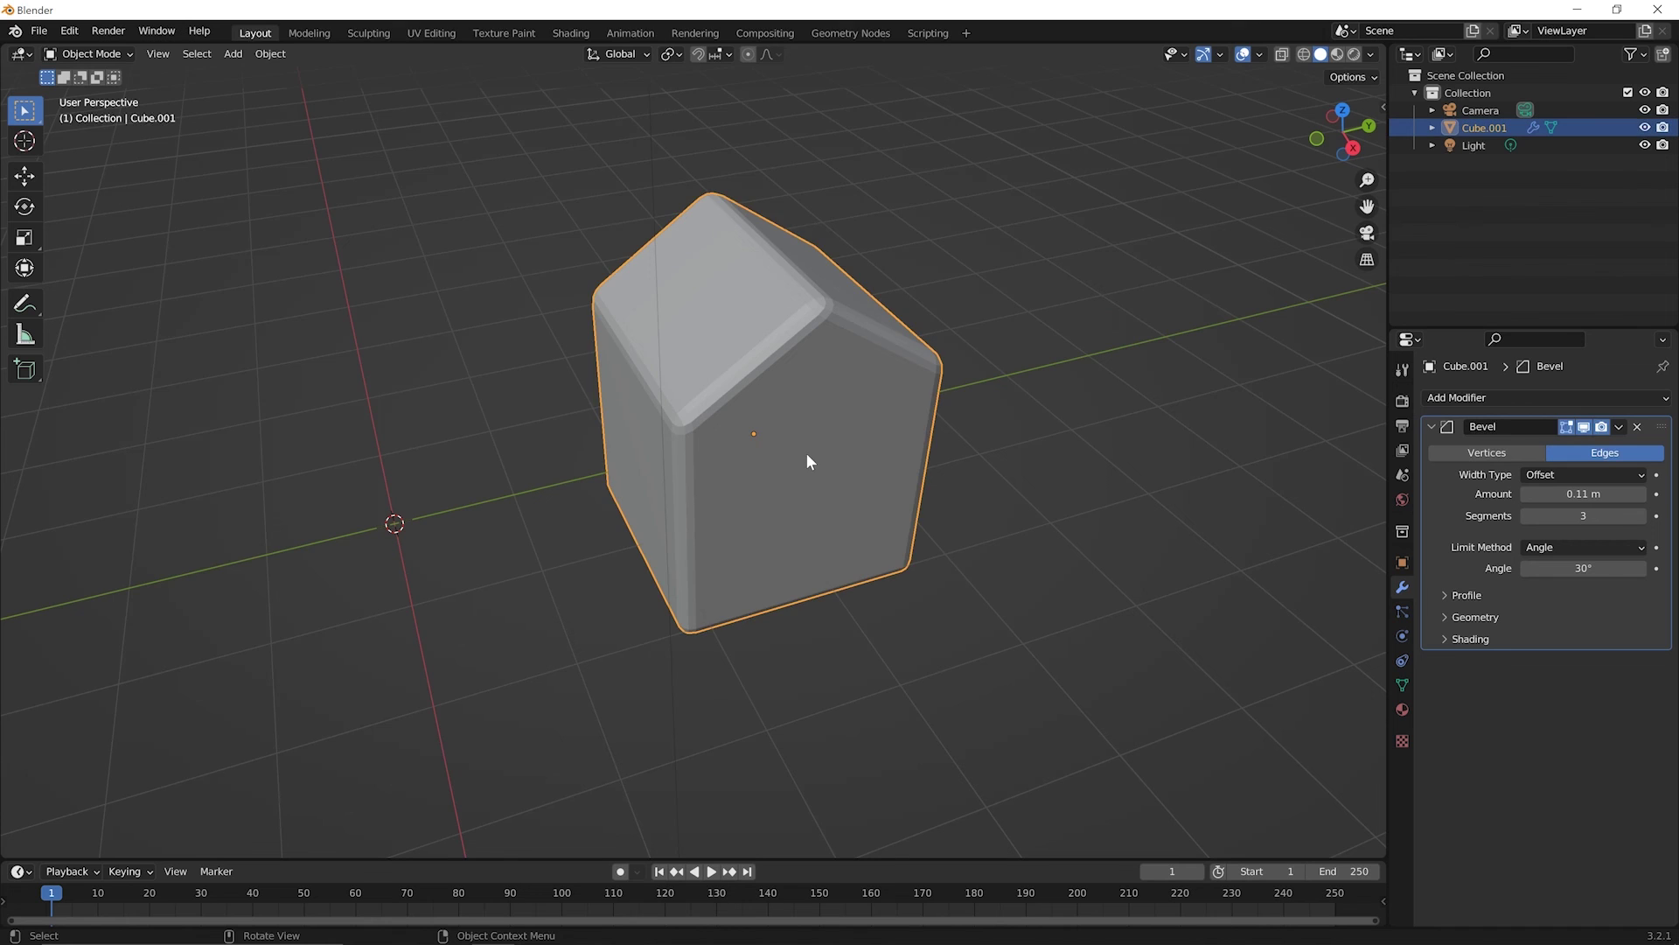
key("Tab")
mouse_move(806, 454)
middle_mouse_down()
mouse_move(843, 417)
mouse_move(799, 467)
middle_mouse_up()
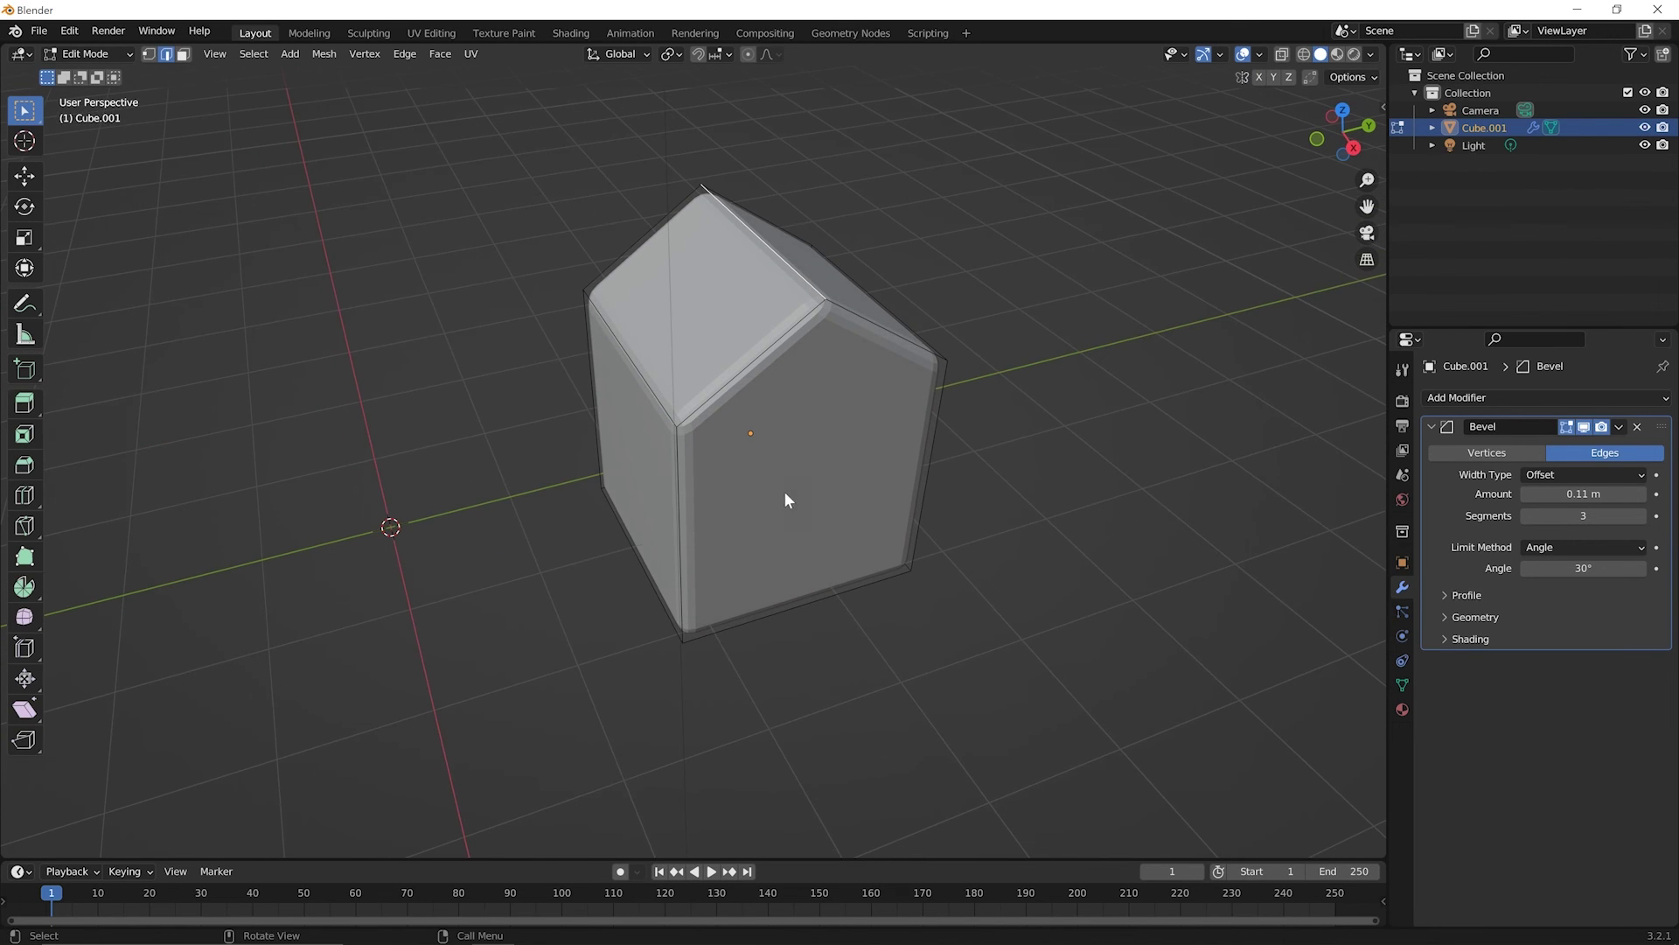
key("Tab")
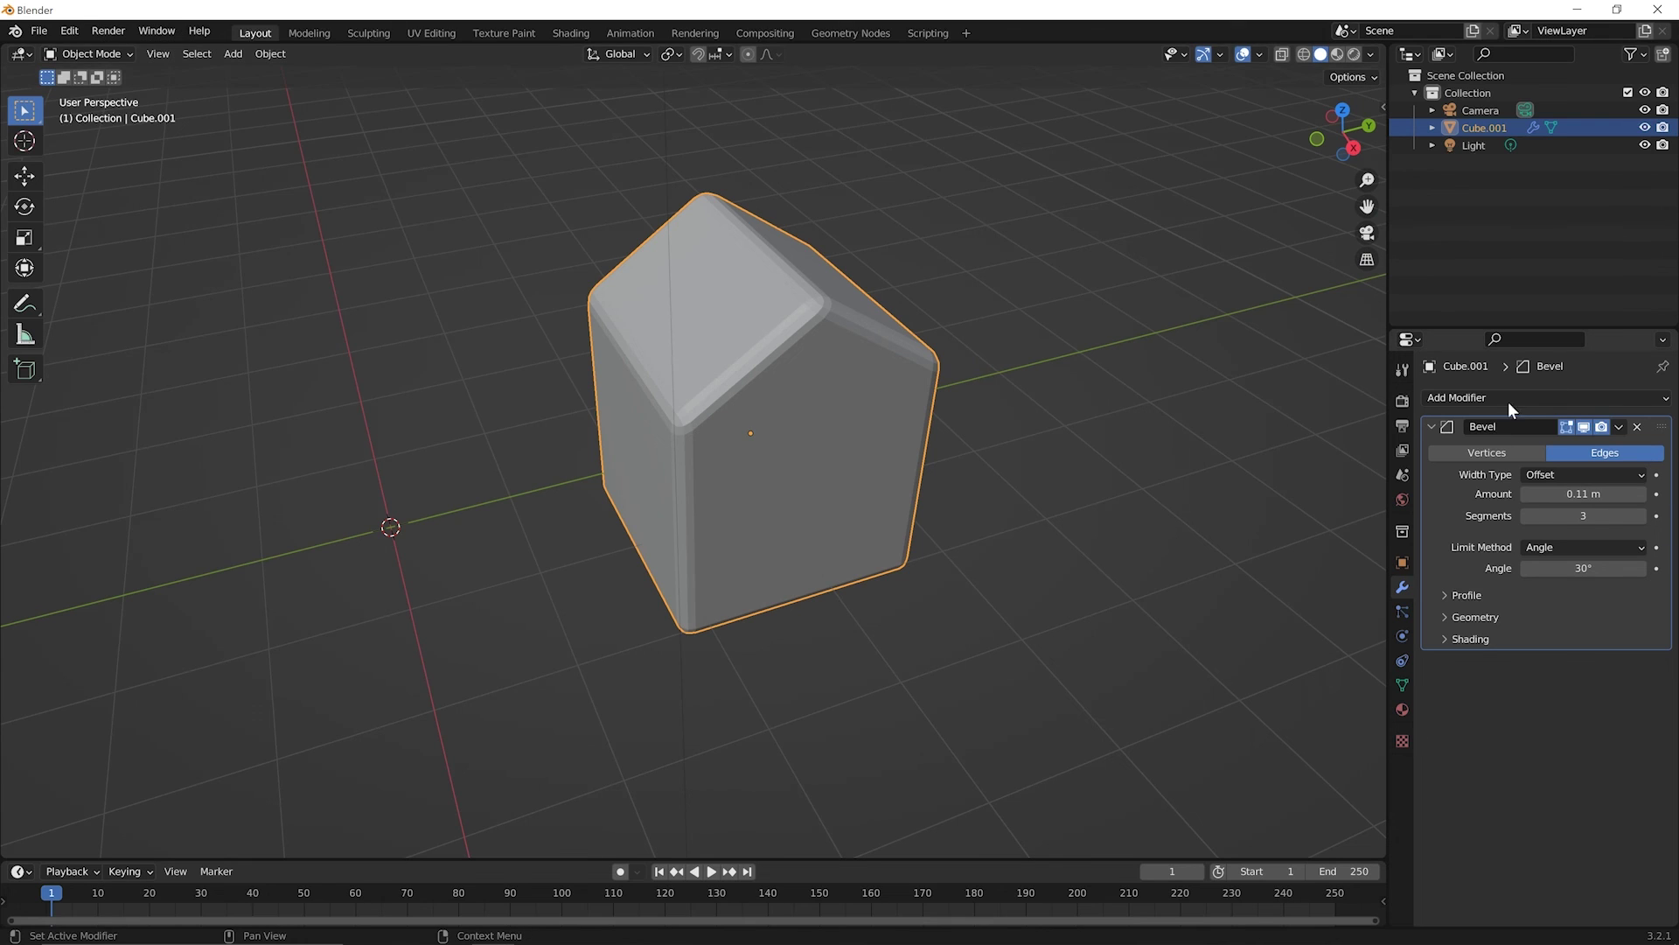